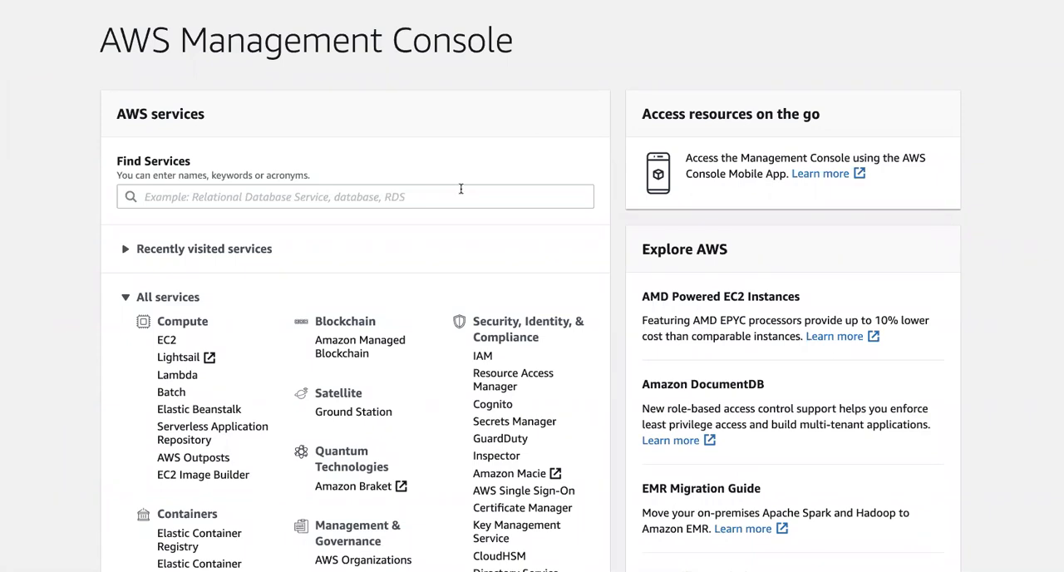
Step: Search the AWS services for CloudTrail and open its dashboard
left_click(354, 194)
type("cloudtr")
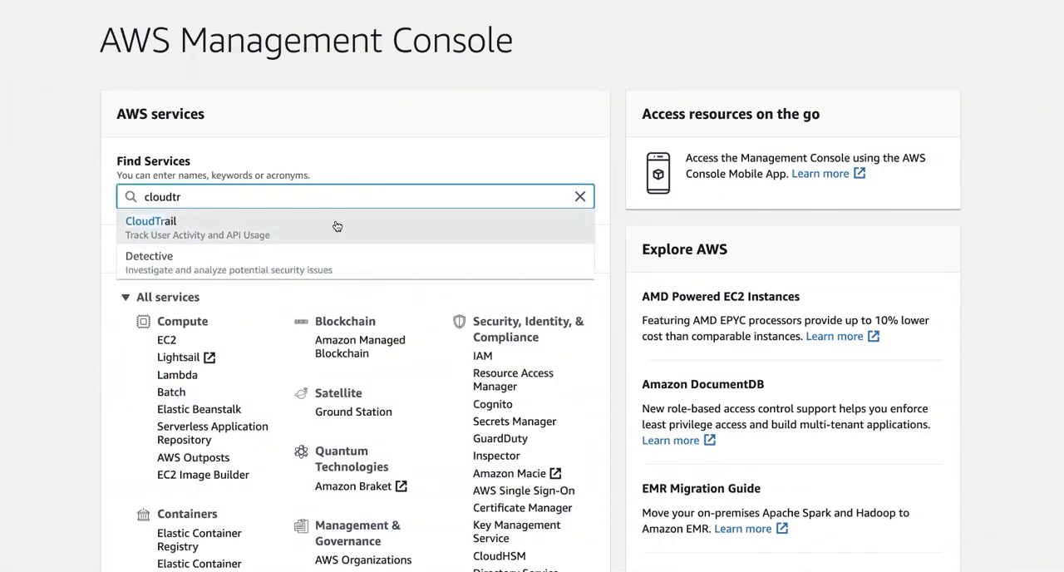
left_click(337, 227)
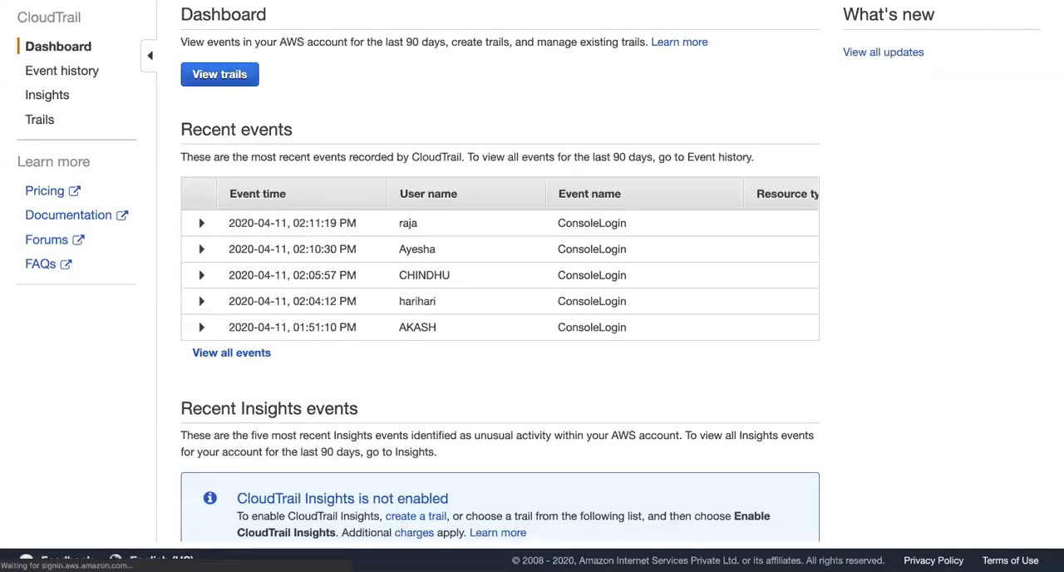
Step: Check the available AWS regions and review all recent account events in the CloudTrail event history, returning to the dashboard
left_click(912, 0)
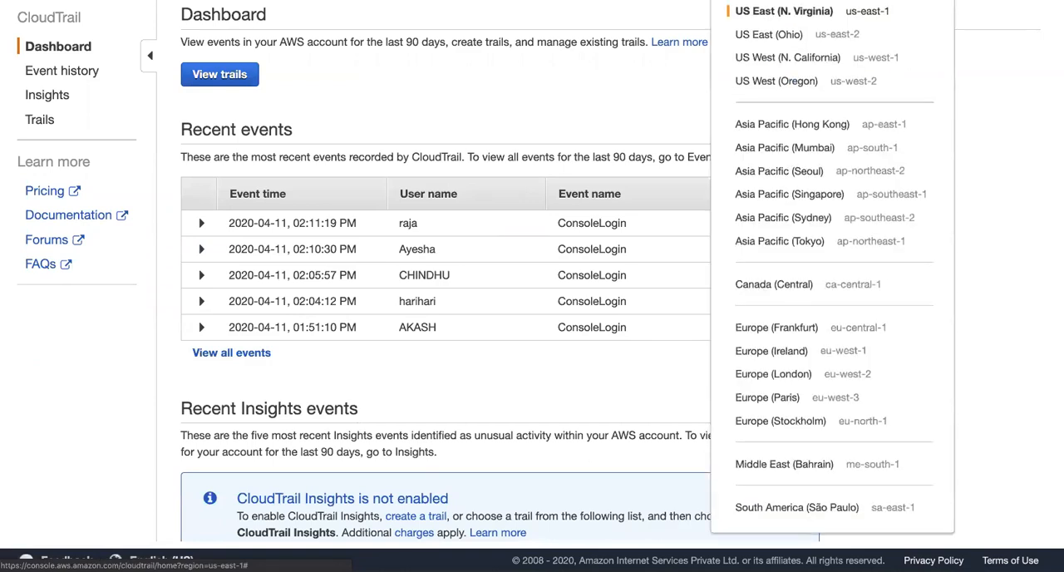
left_click(632, 81)
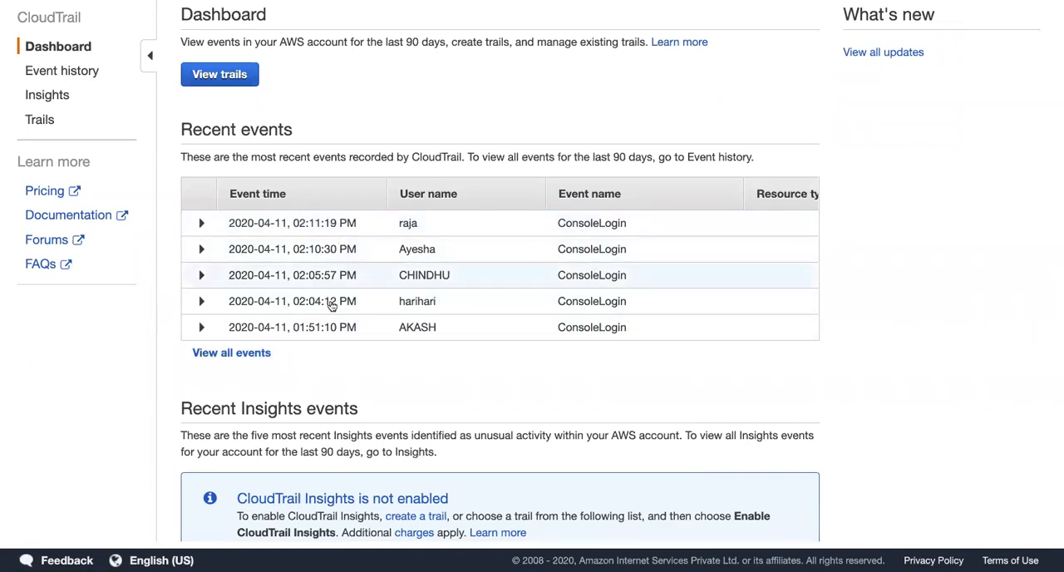
left_click(232, 353)
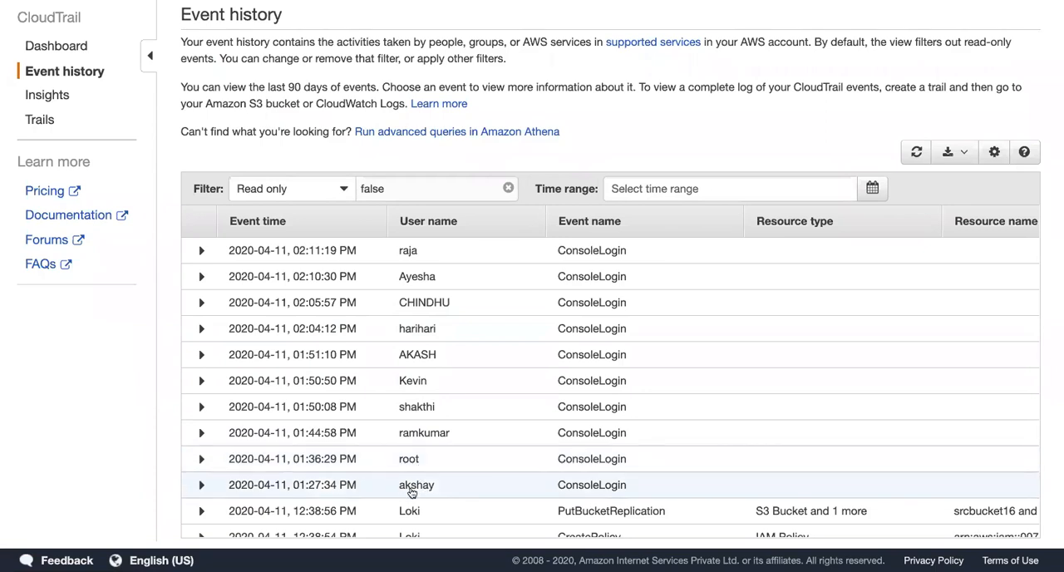
scroll(506, 465, "down", 3)
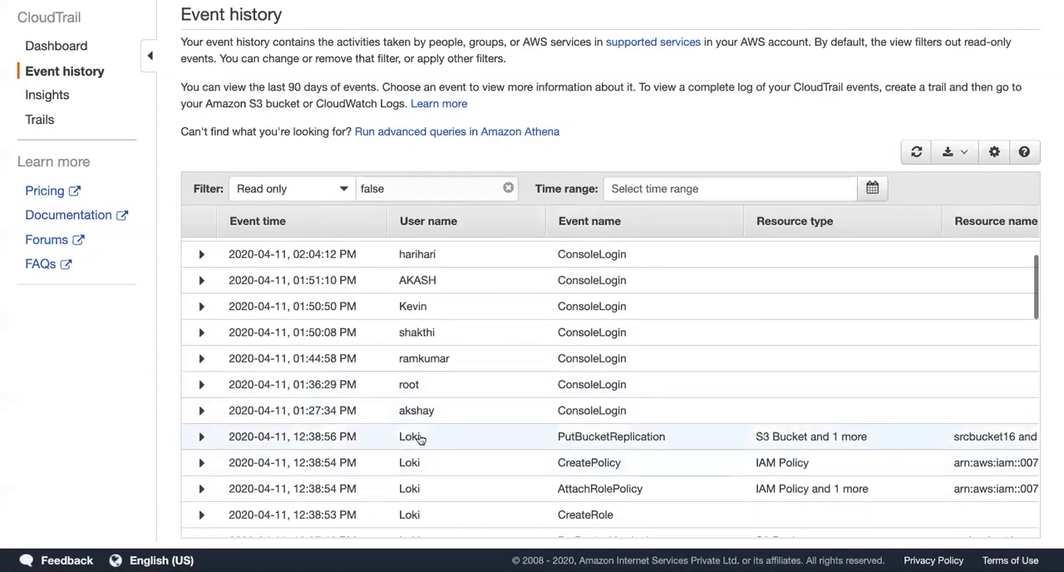
scroll(454, 412, "down", 2)
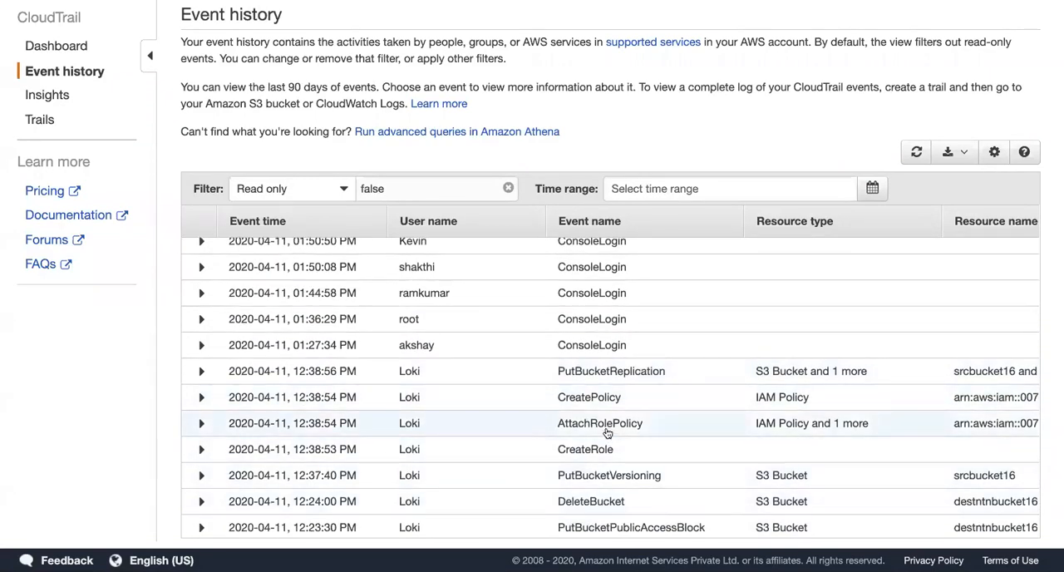
scroll(608, 433, "up", 5)
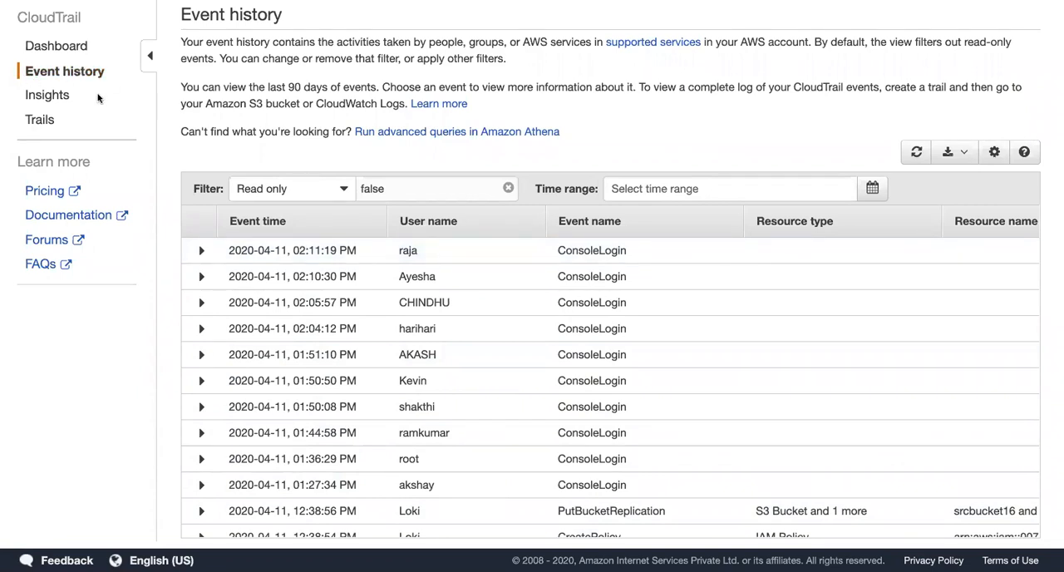
left_click(70, 45)
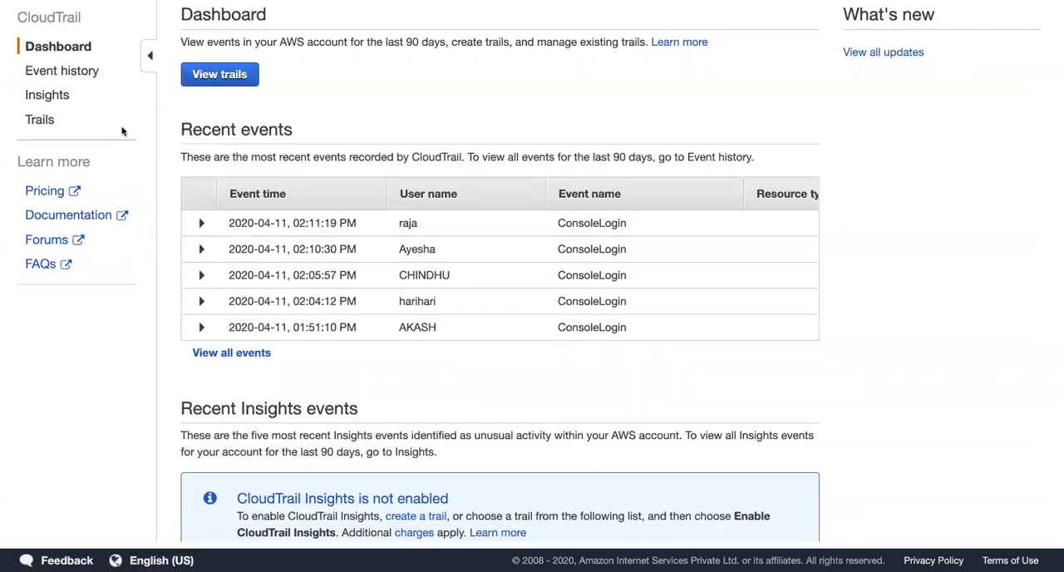
Step: Start creating a new trail from the trails list and name it myglobaltrail
left_click(39, 120)
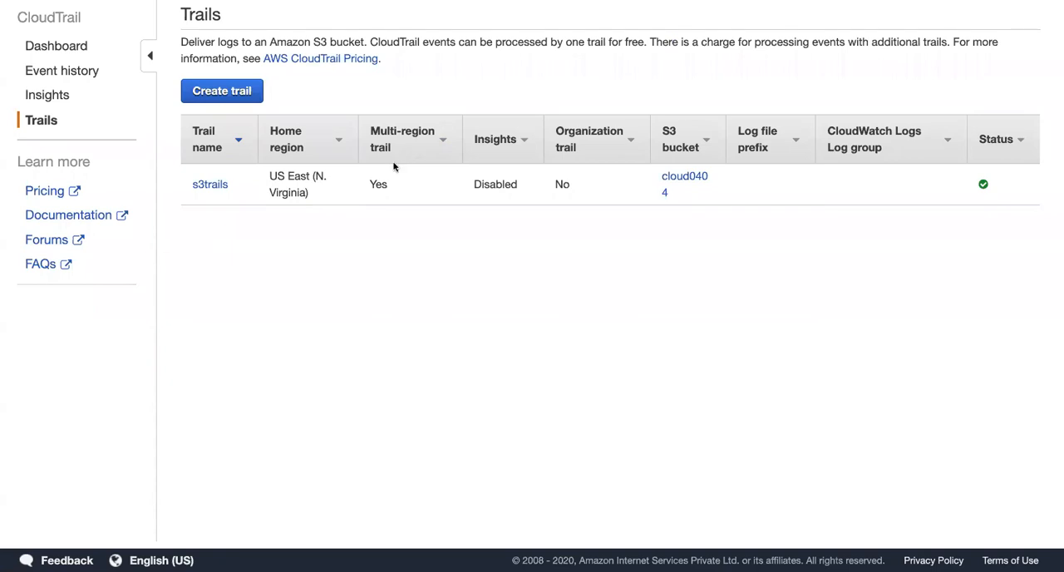
left_click_drag(370, 187, 397, 190)
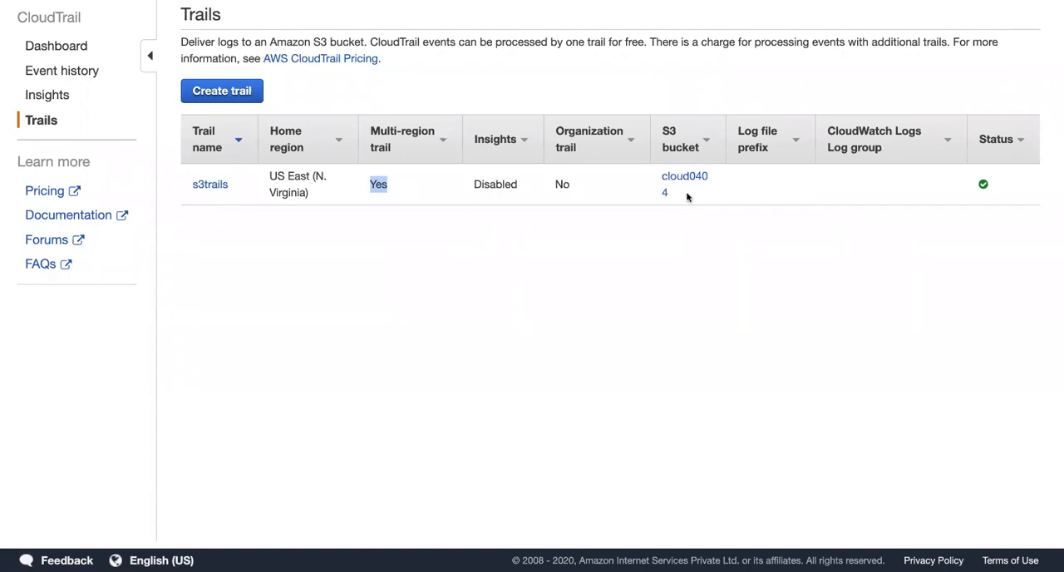
left_click(219, 92)
left_click(376, 82)
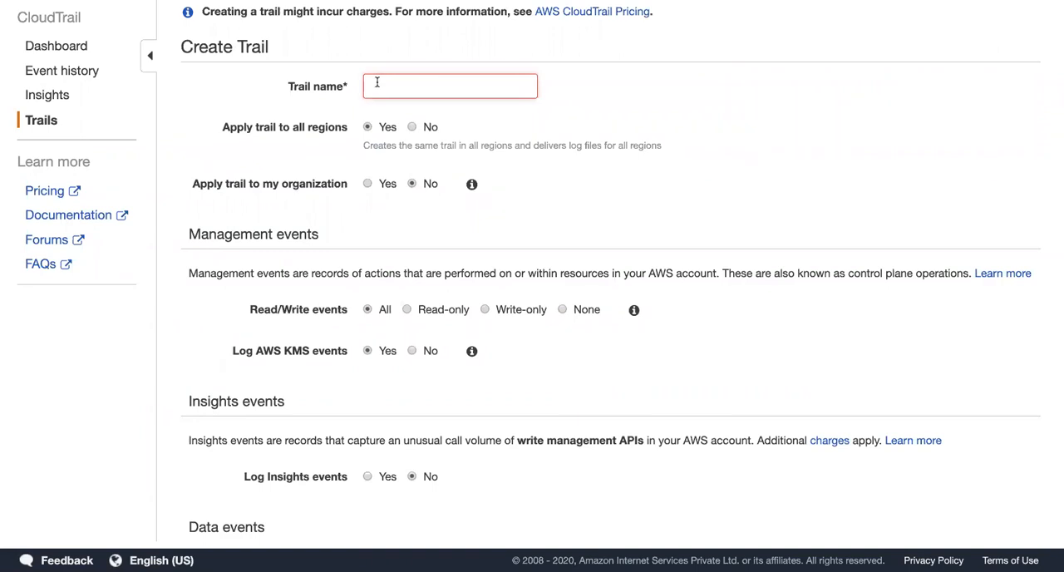
type("myglobal")
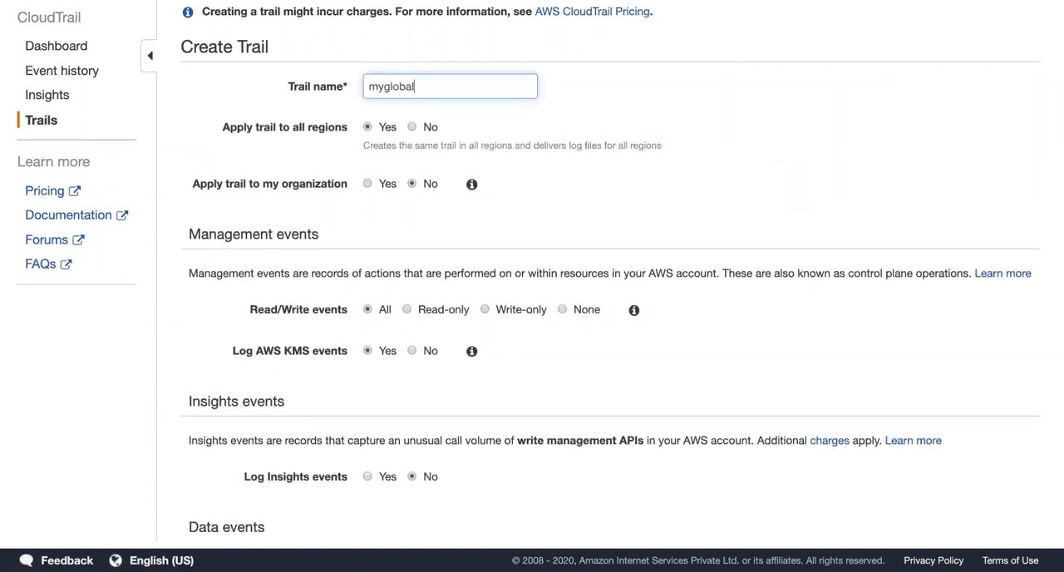
type("trail")
Step: Review the list of regions and the management and insights event settings of the new trail
left_click(895, 2)
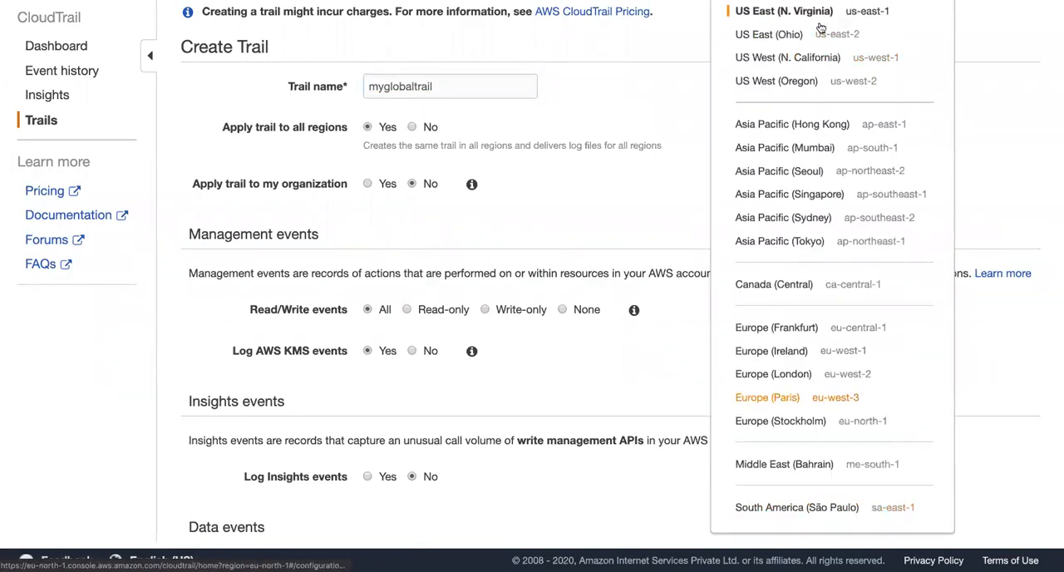
left_click(585, 228)
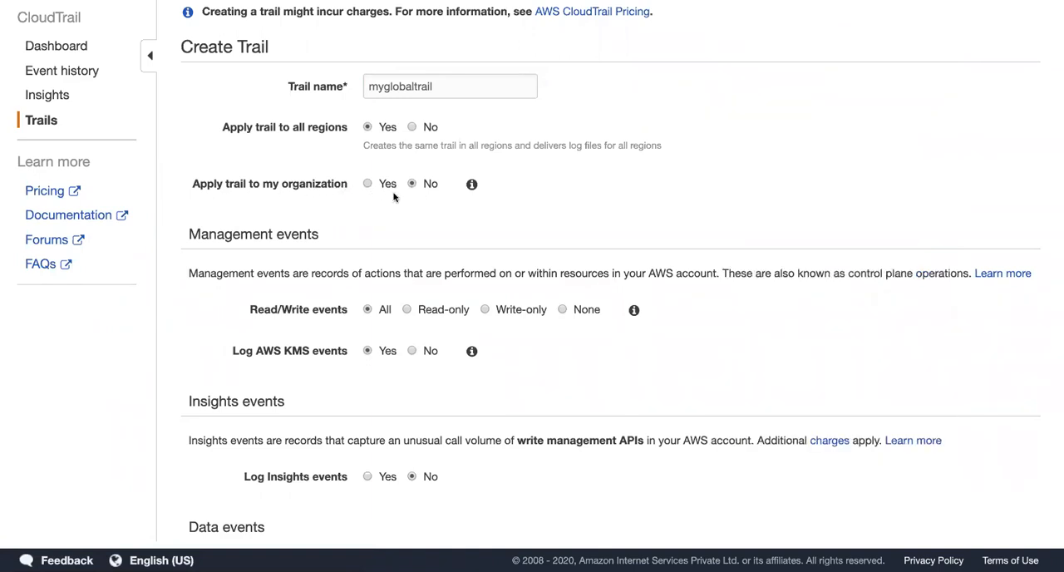
scroll(283, 256, "down", 1)
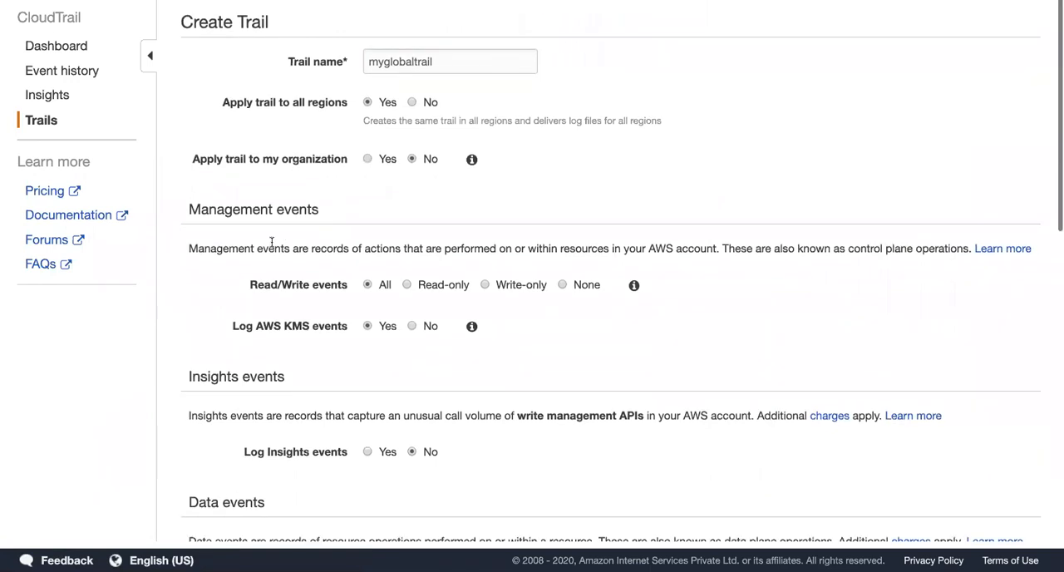
left_click_drag(188, 209, 329, 215)
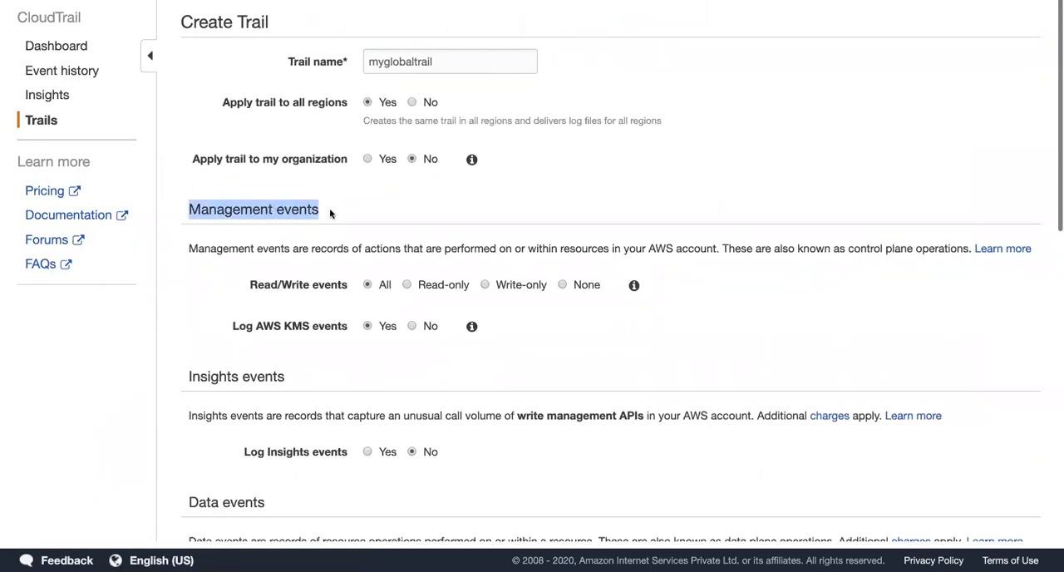
left_click(330, 214)
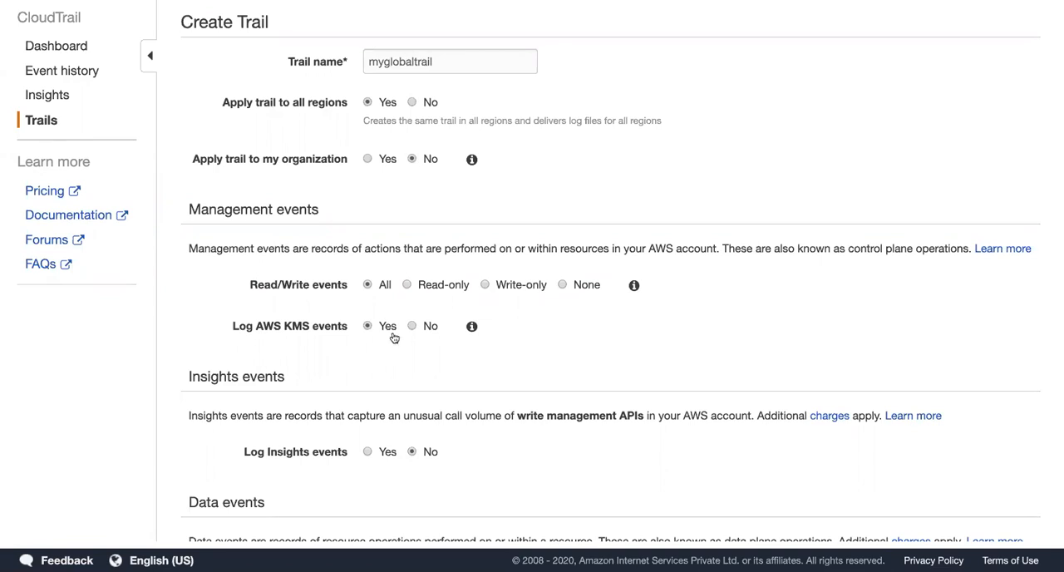
scroll(195, 353, "down", 1)
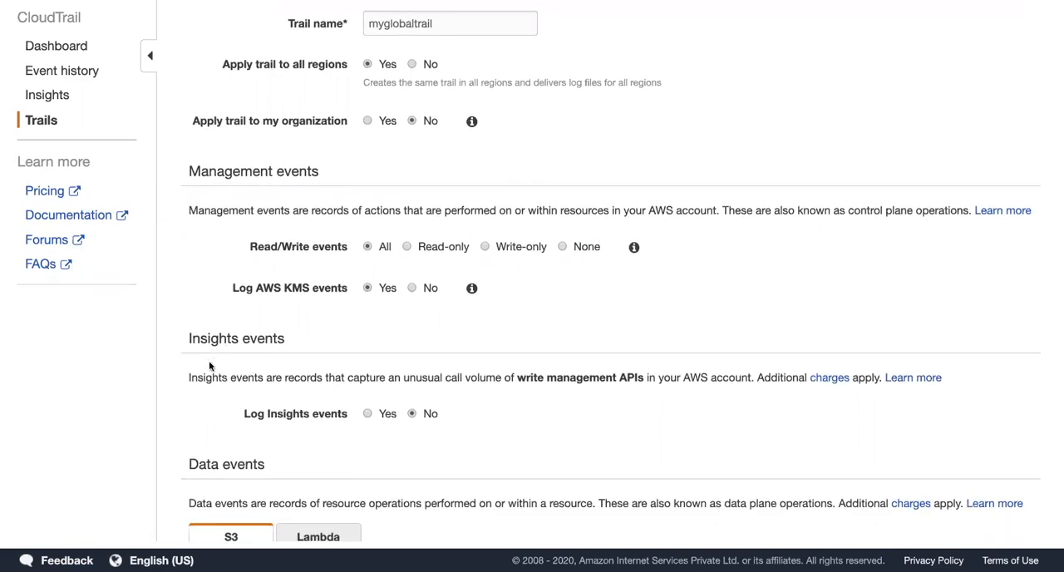
scroll(213, 358, "down", 3)
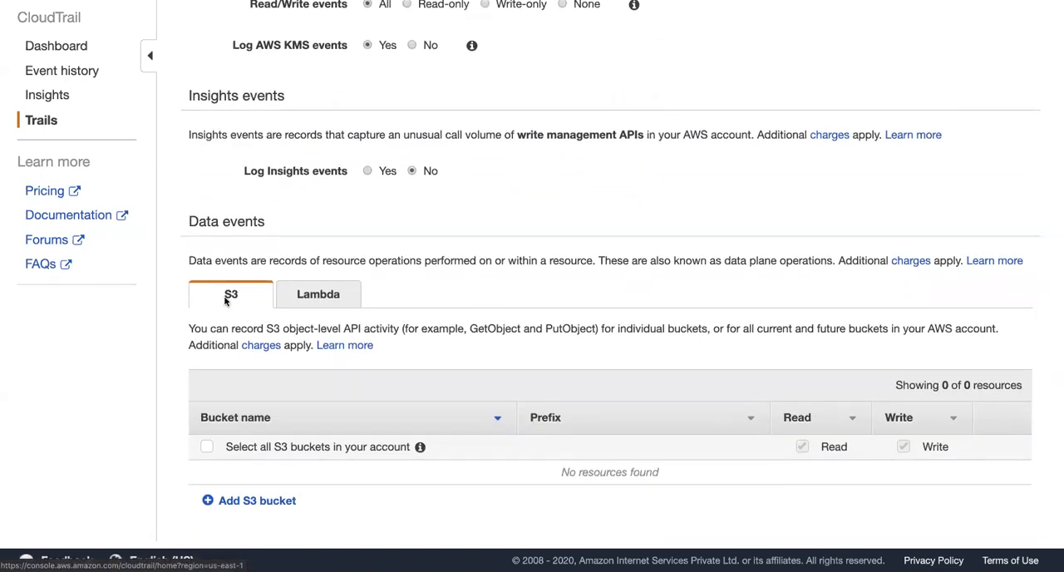
Step: Compare the S3 and Lambda data event options, including the GetObject and PutObject activity description
left_click(238, 296)
left_click(334, 294)
left_click(246, 294)
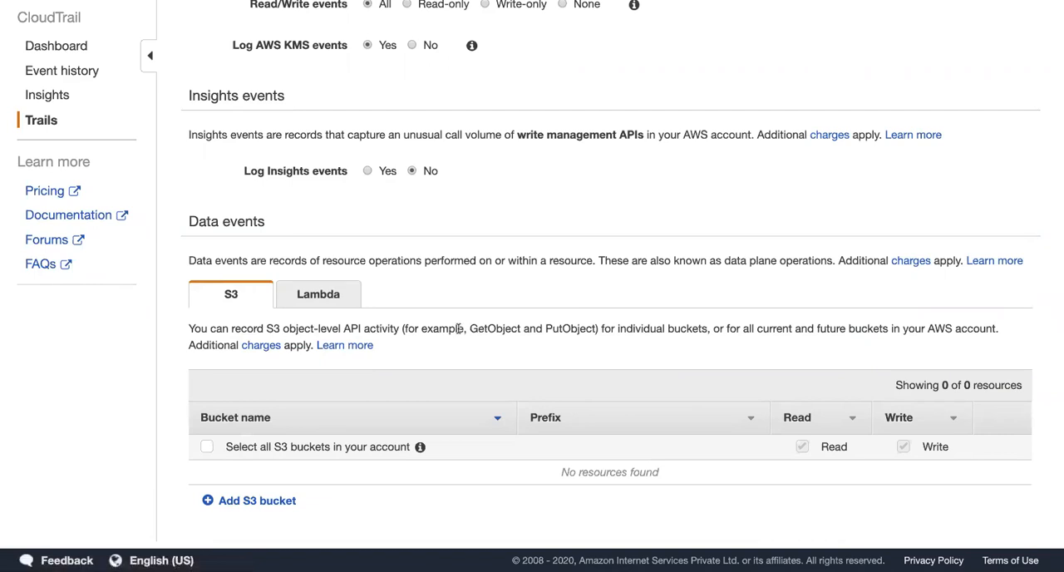
left_click_drag(469, 329, 593, 329)
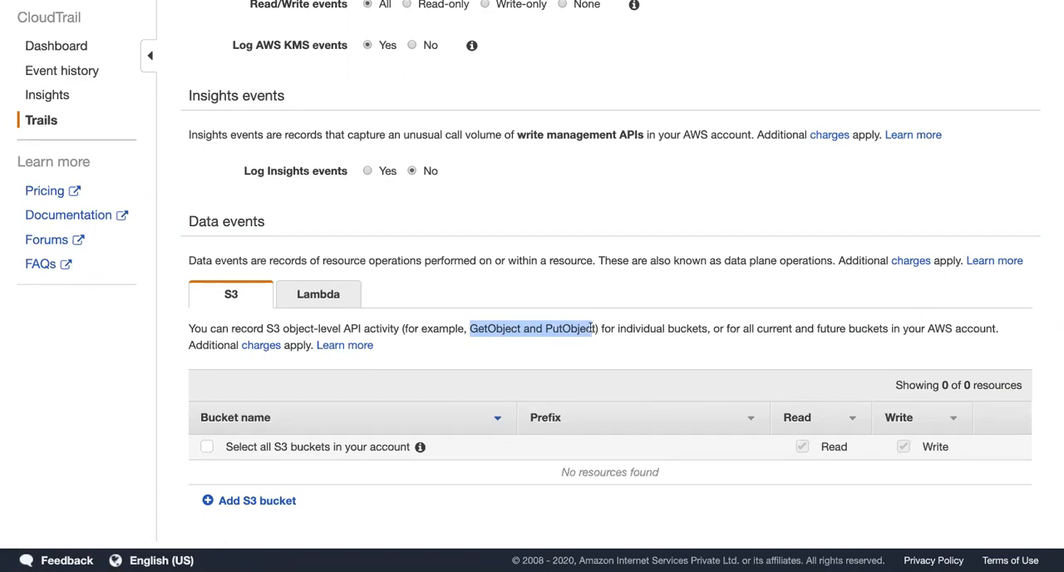
left_click(316, 295)
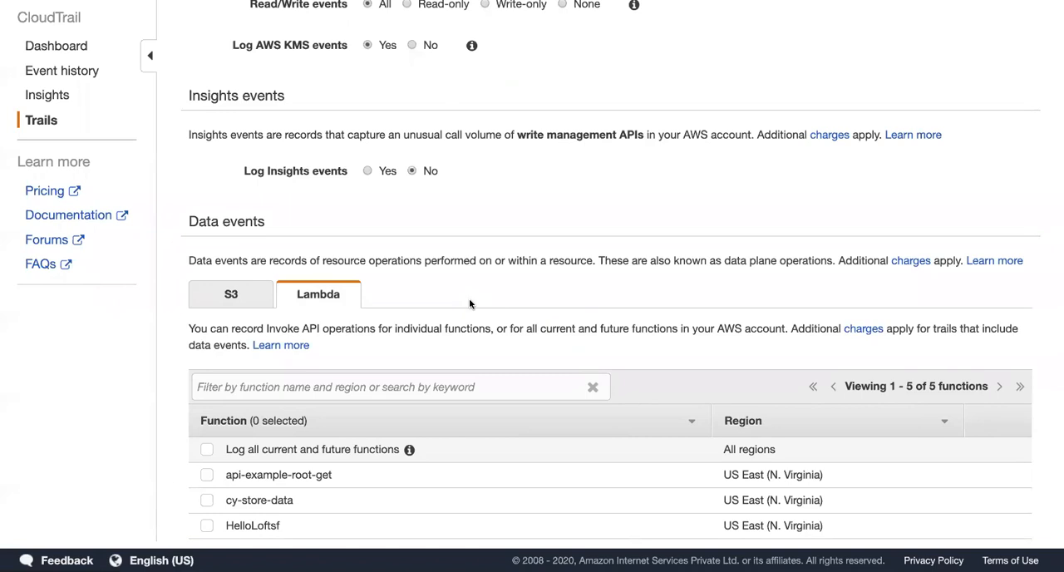
left_click(266, 301)
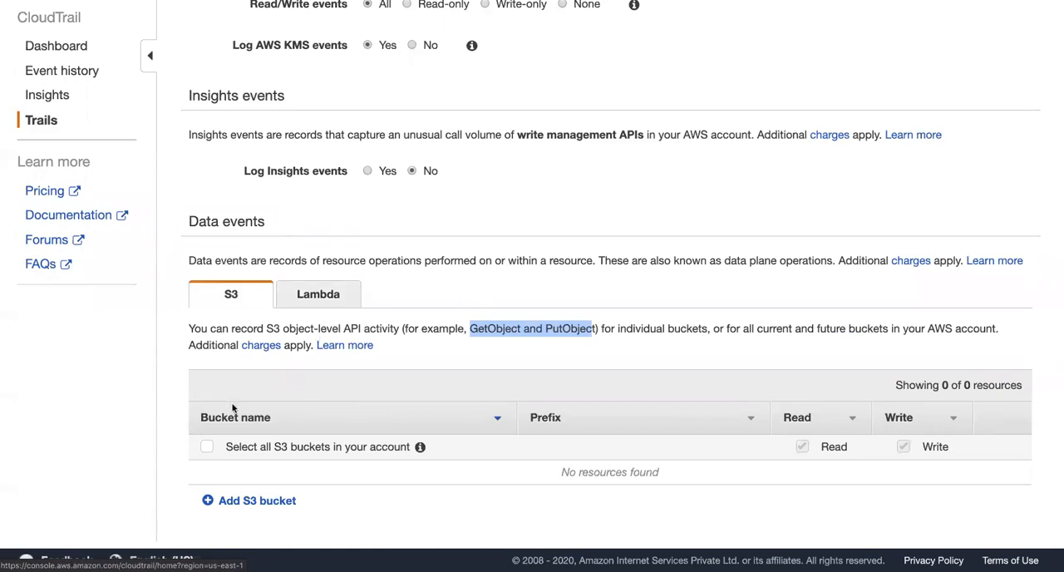
Step: Log data events for all S3 buckets in the account, read and write, and for all current and future Lambda functions
left_click(206, 447)
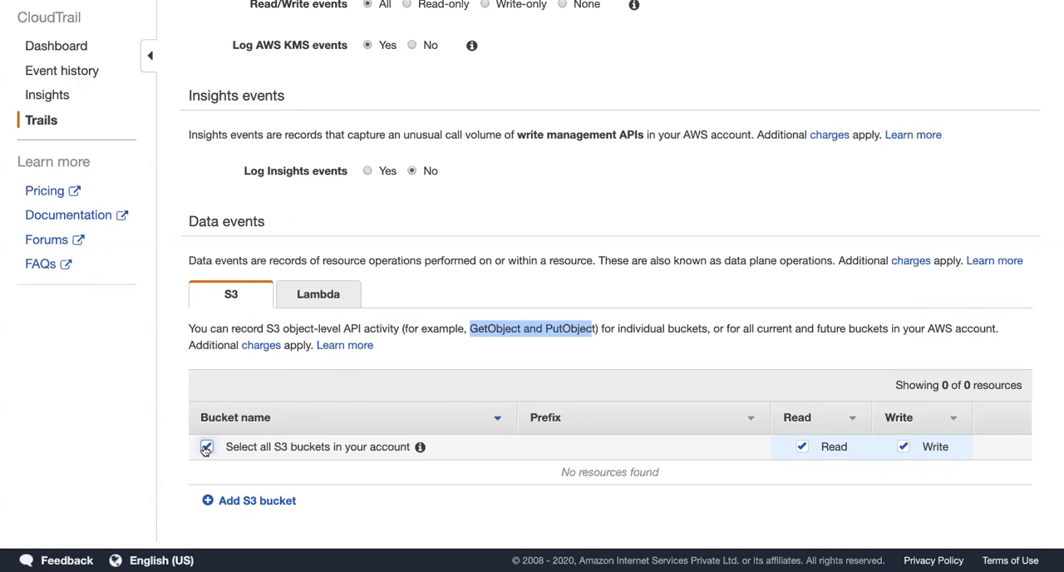
left_click(322, 301)
left_click(206, 450)
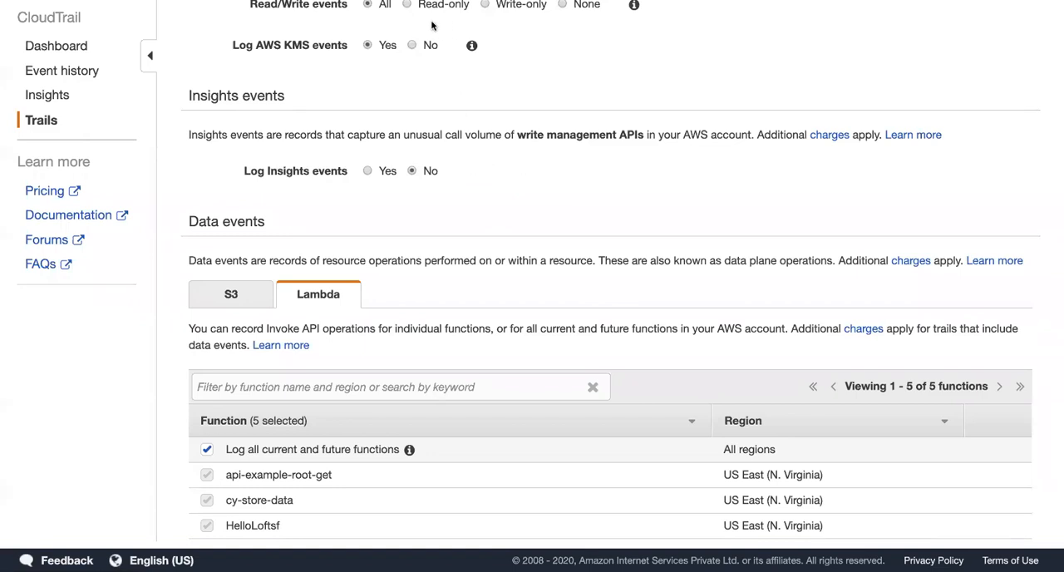
left_click(226, 295)
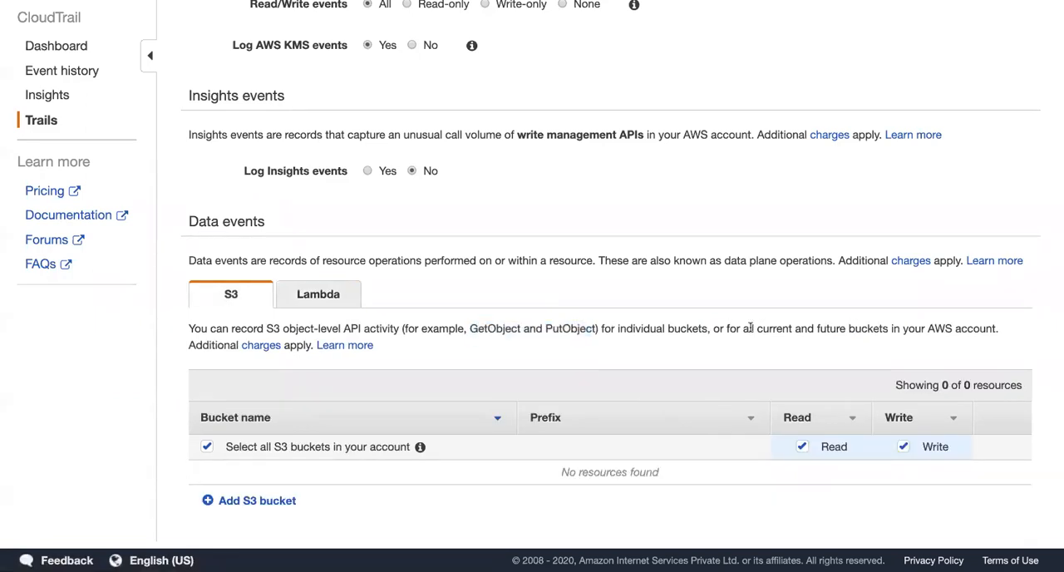
left_click_drag(753, 328, 888, 327)
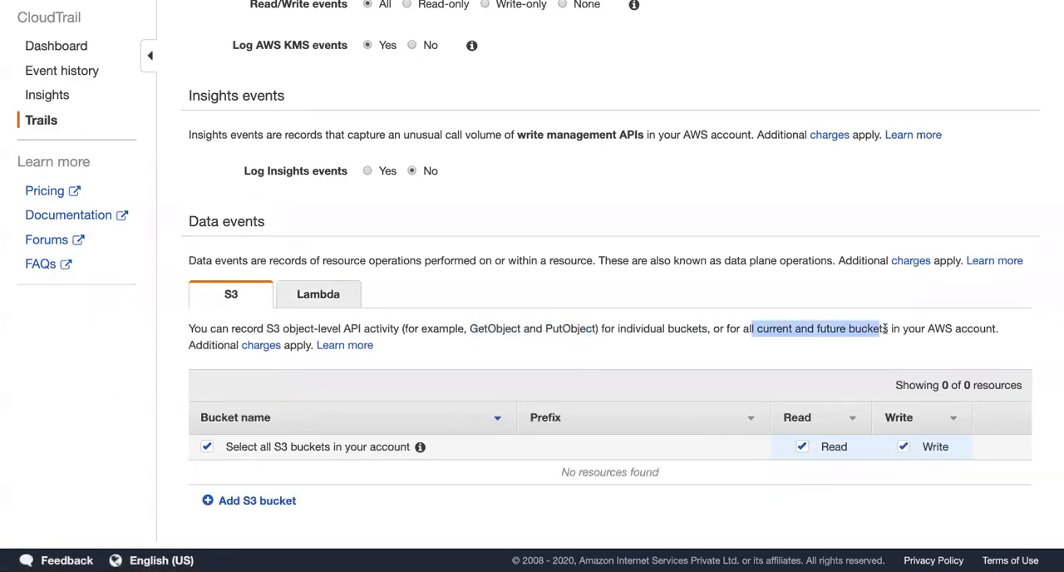
left_click(793, 328)
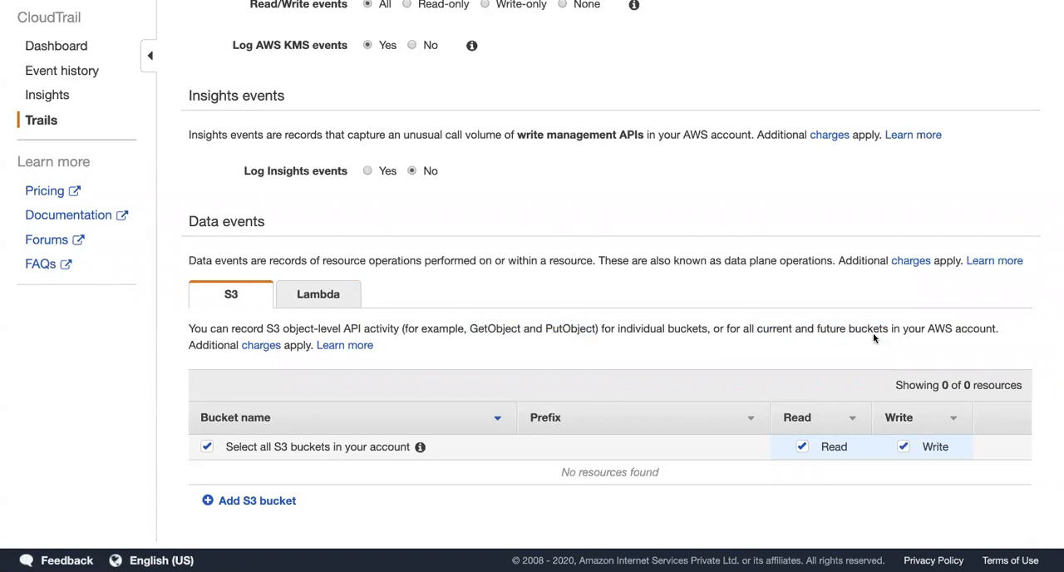
Step: Expand the advanced options of the trail's storage location
scroll(529, 383, "down", 3)
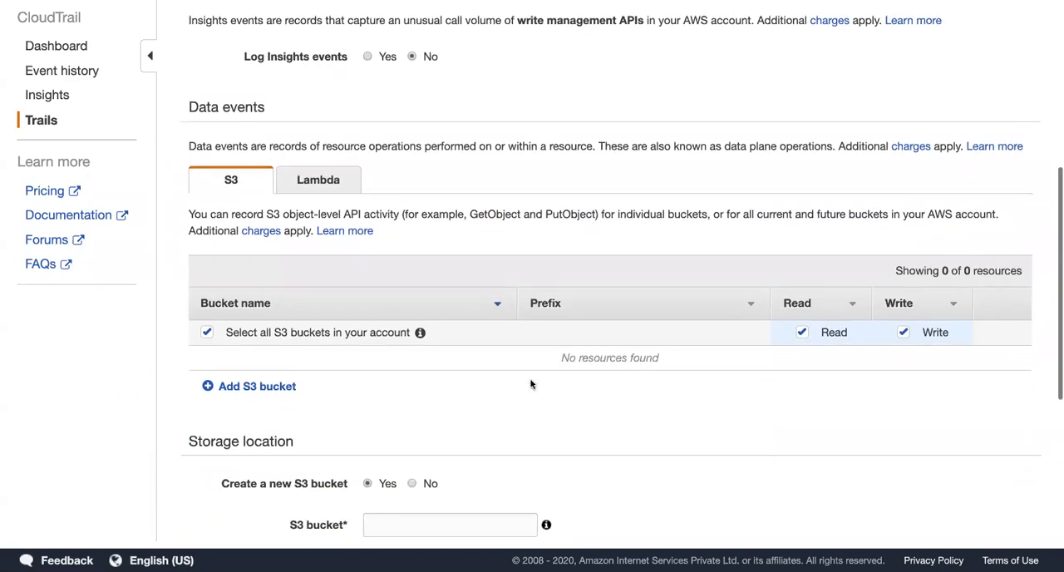
scroll(531, 382, "down", 4)
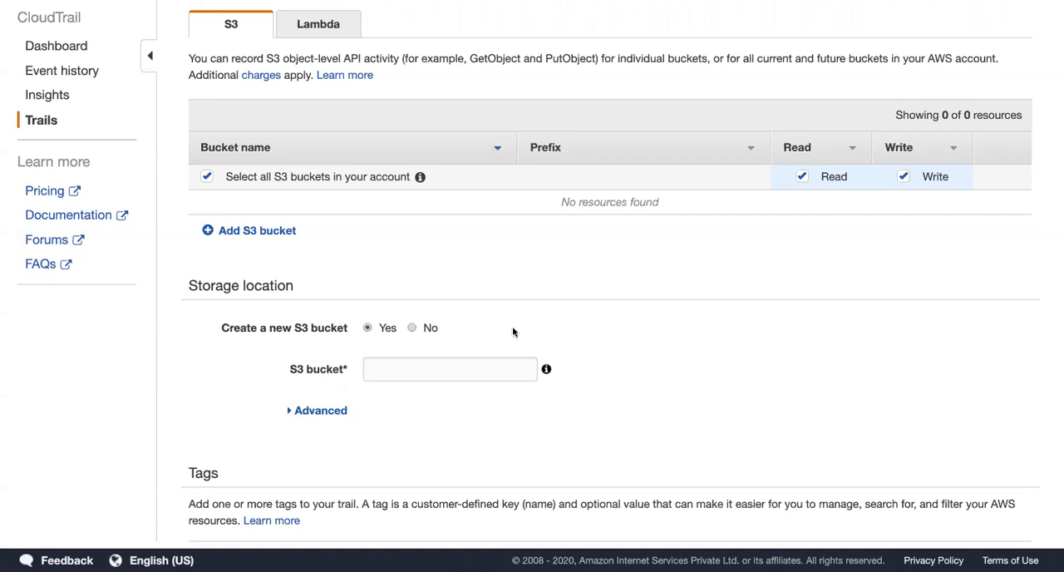
left_click(373, 370)
left_click(334, 403)
left_click(374, 368)
scroll(333, 350, "down", 1)
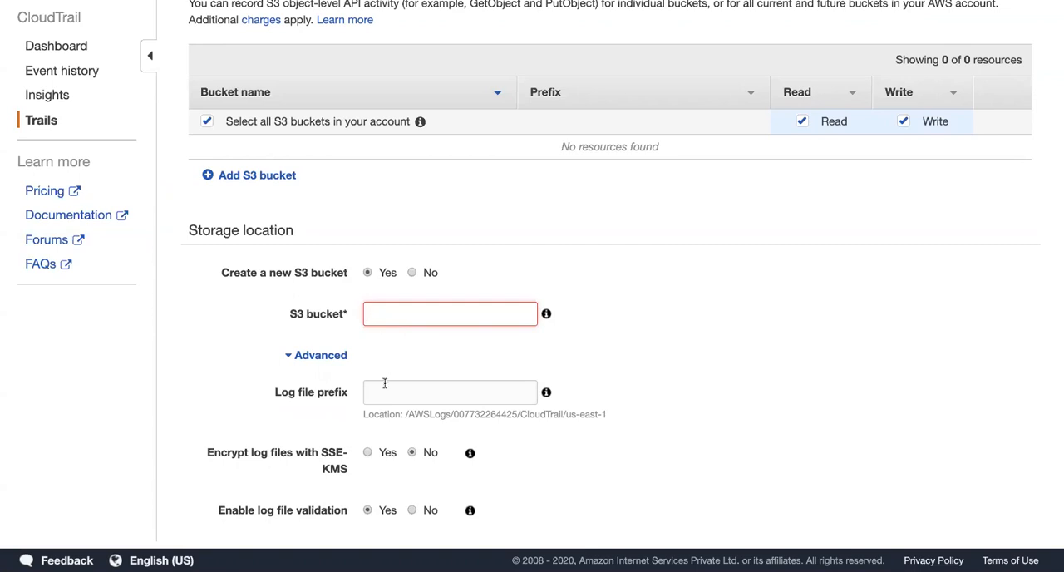
Step: View the existing S3 buckets offered for log storage and return to the option of creating a new bucket
left_click(411, 273)
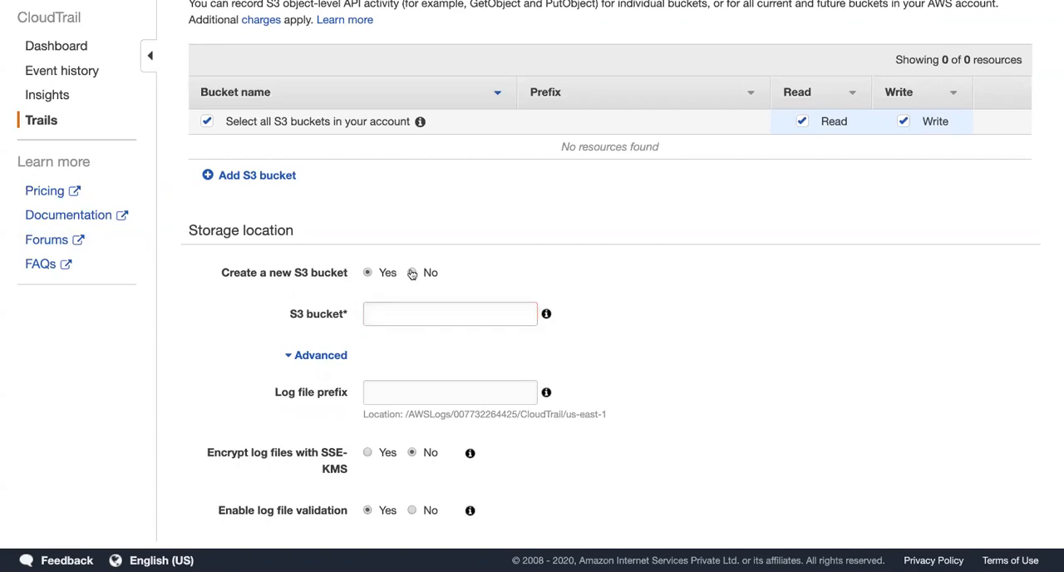
left_click(408, 313)
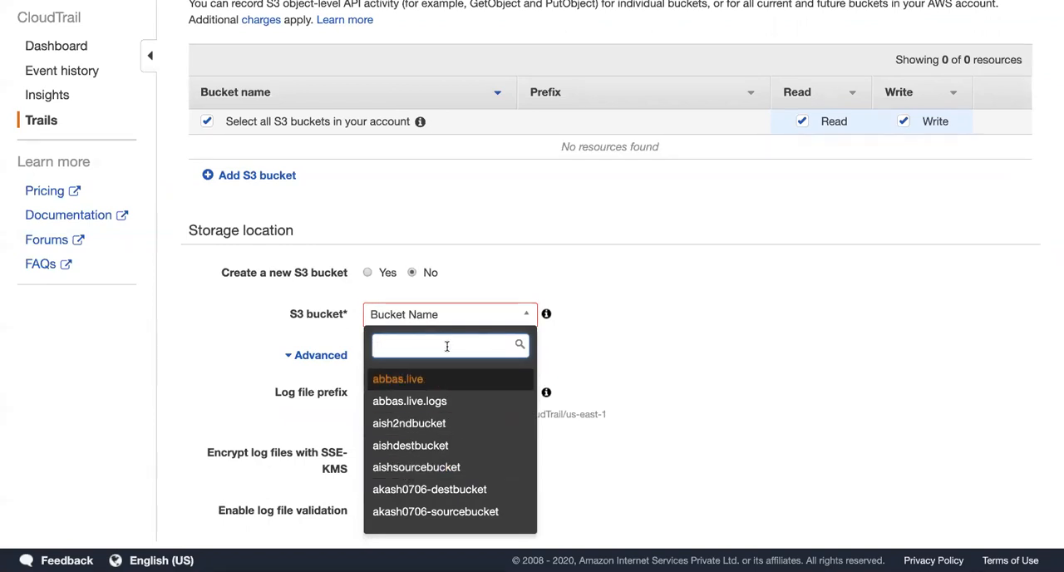
left_click(373, 274)
left_click(391, 311)
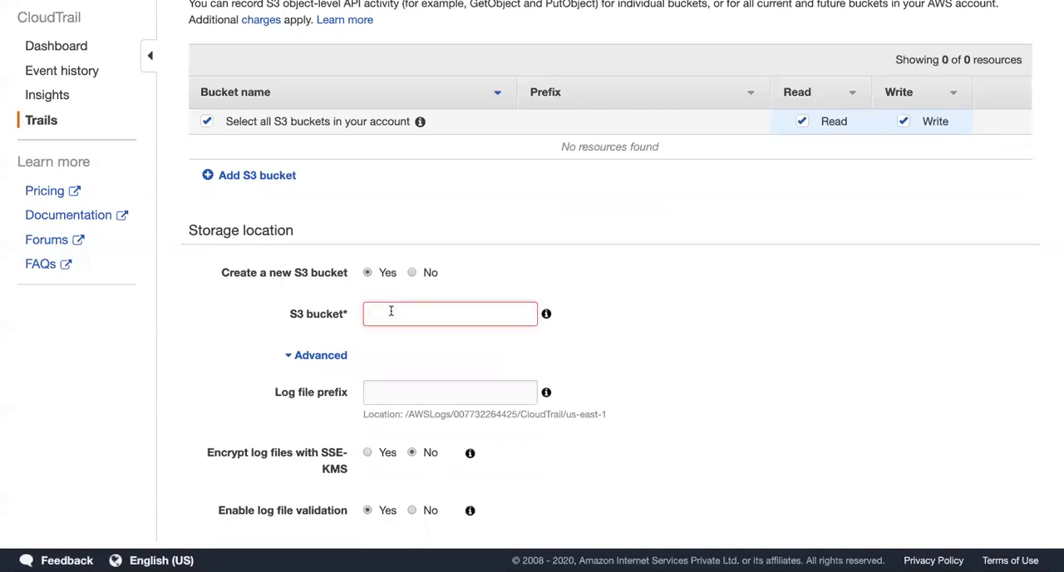
Step: Name the new S3 bucket for the logs with the owner's name and number prefix followed by "-cloudtraillogsnew"
type("akshay2395")
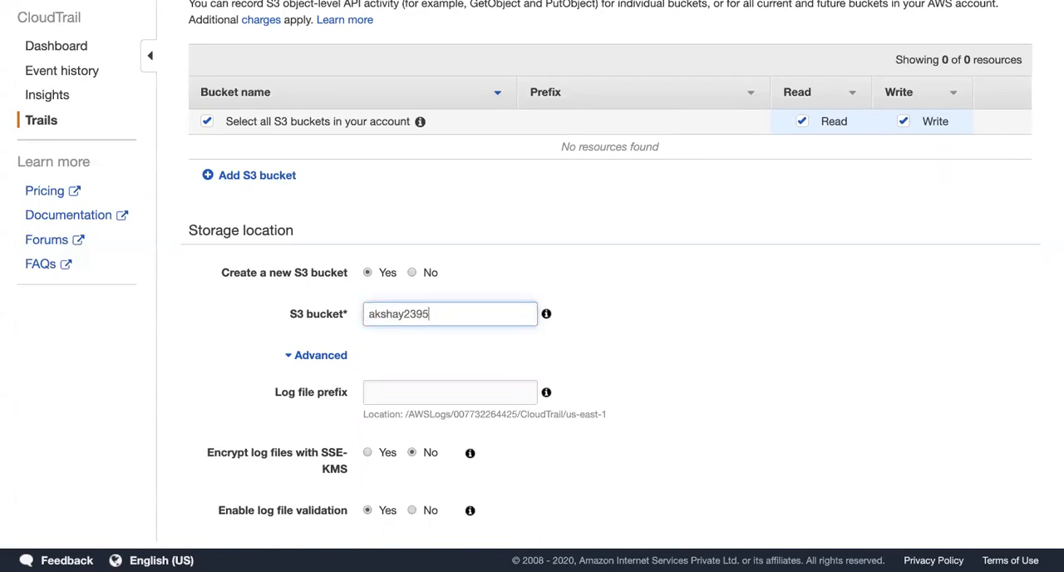
type("-cloudtraillogsnew")
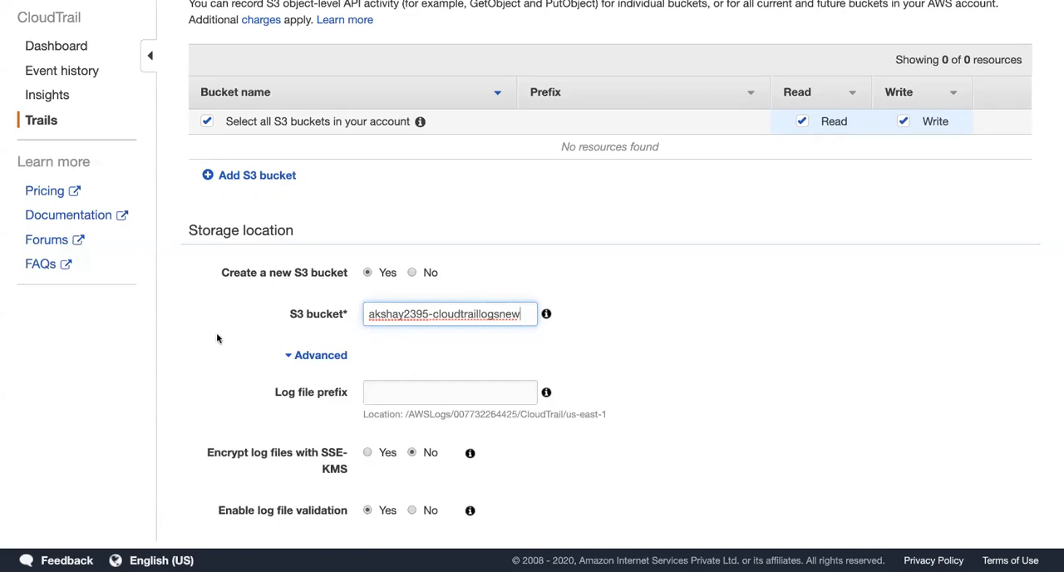
Step: Examine the log file location path given for the log file prefix, from AWSLogs down to the region
scroll(256, 394, "down", 1)
scroll(256, 394, "down", 1)
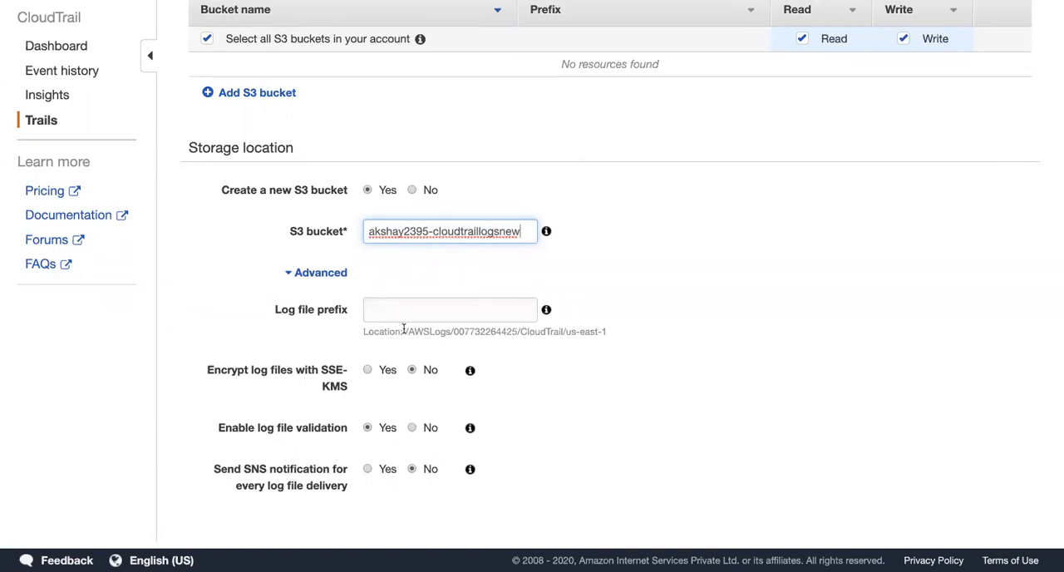
left_click_drag(409, 332, 607, 335)
left_click(454, 332)
left_click(518, 331)
left_click(566, 332)
left_click(607, 336)
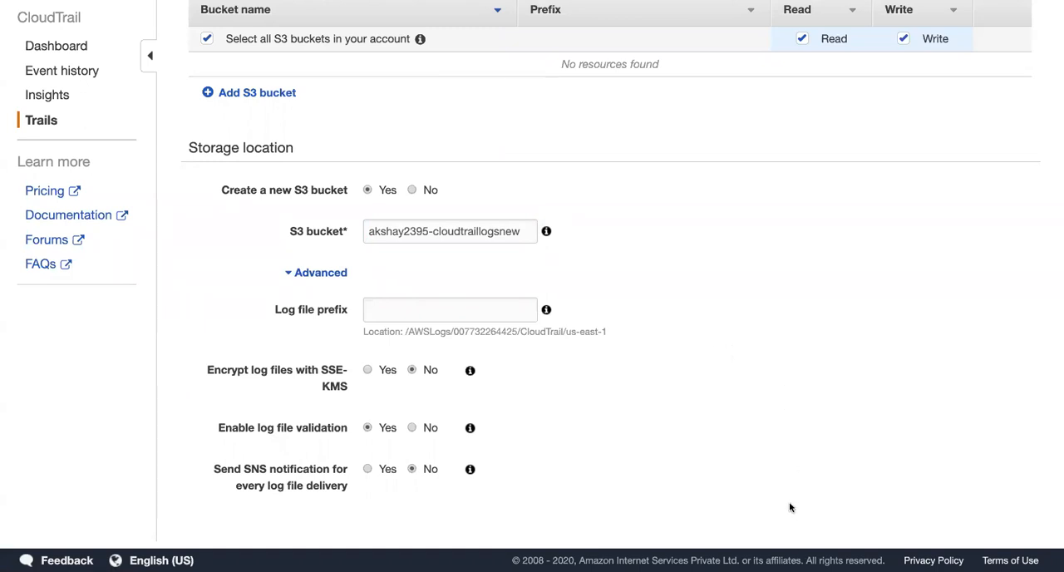
left_click_drag(406, 331, 604, 331)
left_click(604, 331)
scroll(254, 374, "down", 1)
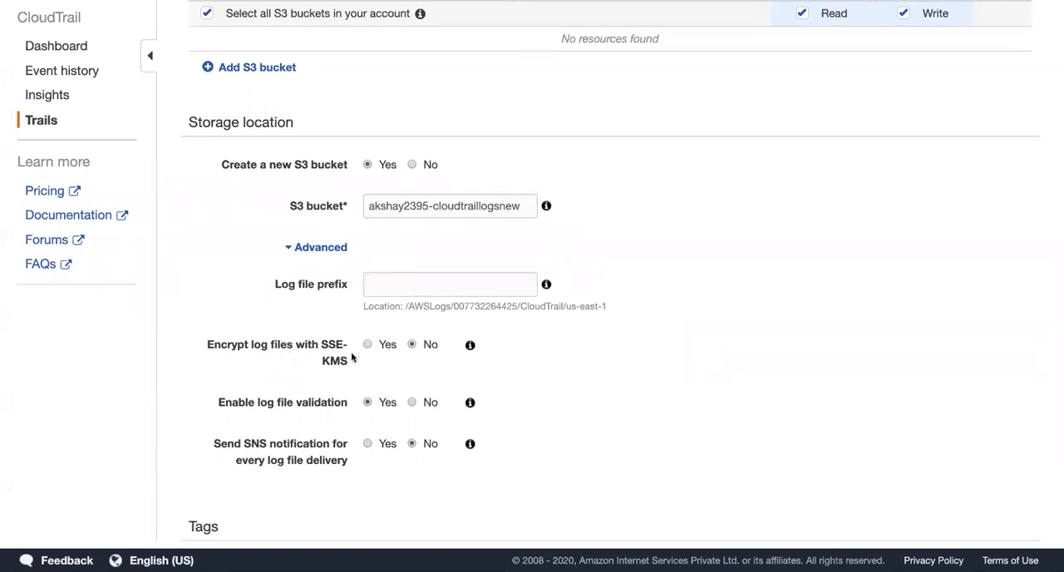
Step: View the KMS key options for encrypting log files with SSE-KMS and set the encryption back to No
left_click(367, 346)
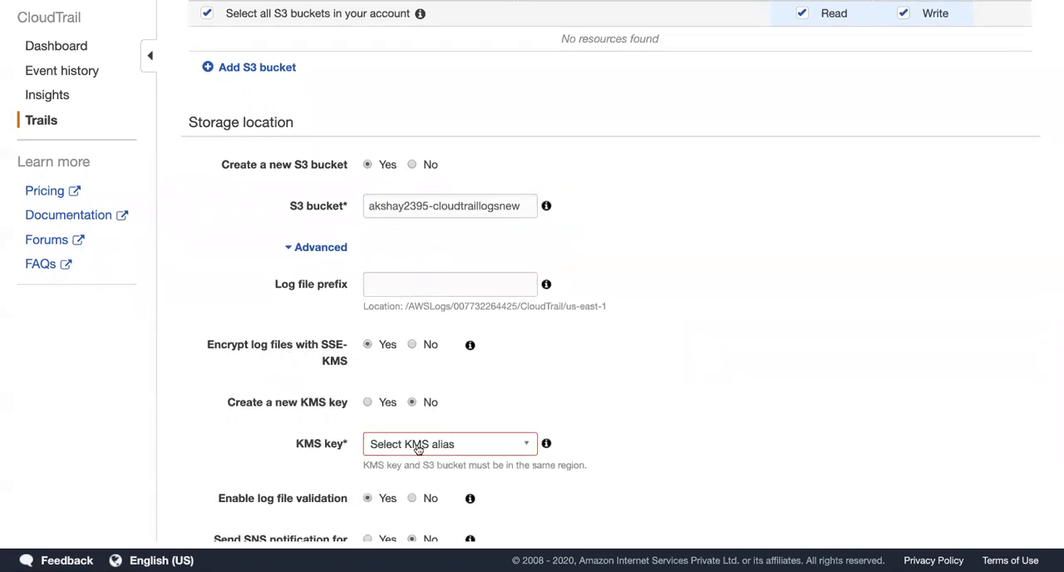
left_click(412, 345)
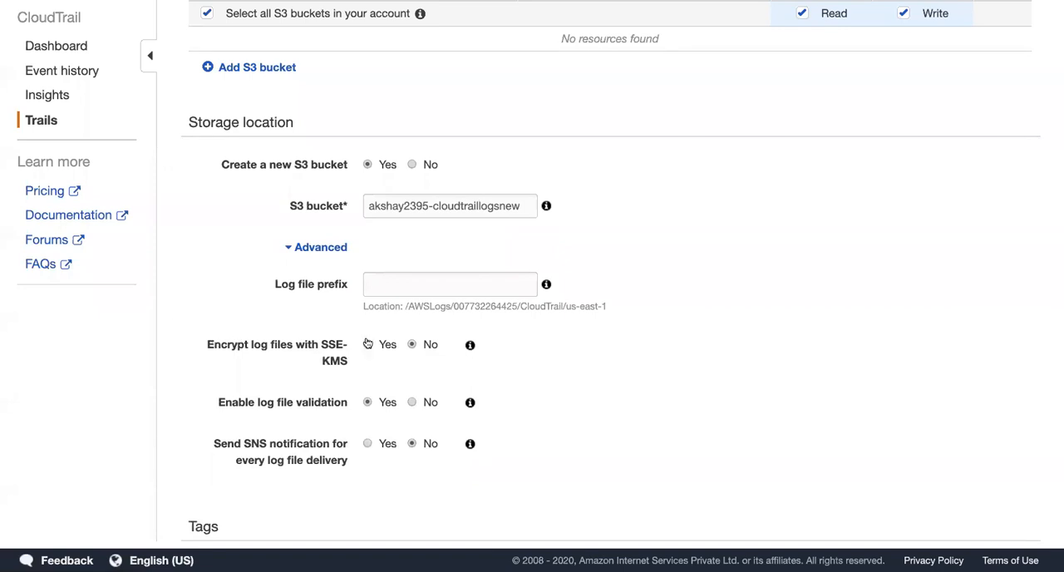
Step: Examine the CloudTrail folder part of the log file location path alongside the log file validation option
scroll(234, 339, "down", 2)
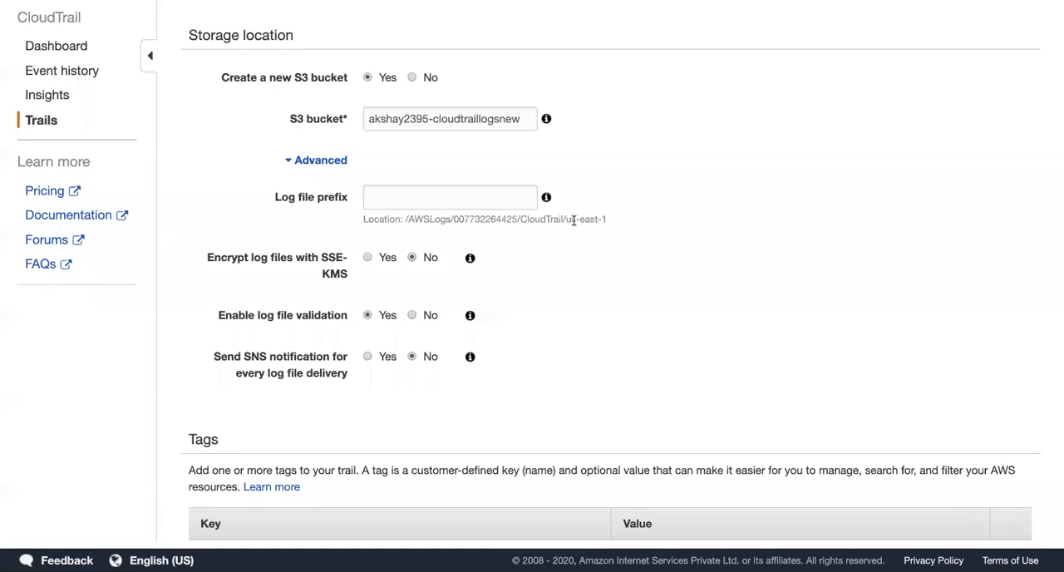
left_click_drag(521, 219, 561, 220)
left_click(525, 240)
left_click_drag(520, 219, 564, 221)
left_click(521, 247)
left_click_drag(520, 218, 564, 219)
left_click(525, 239)
double_click(527, 219)
left_click(537, 251)
left_click_drag(521, 219, 566, 219)
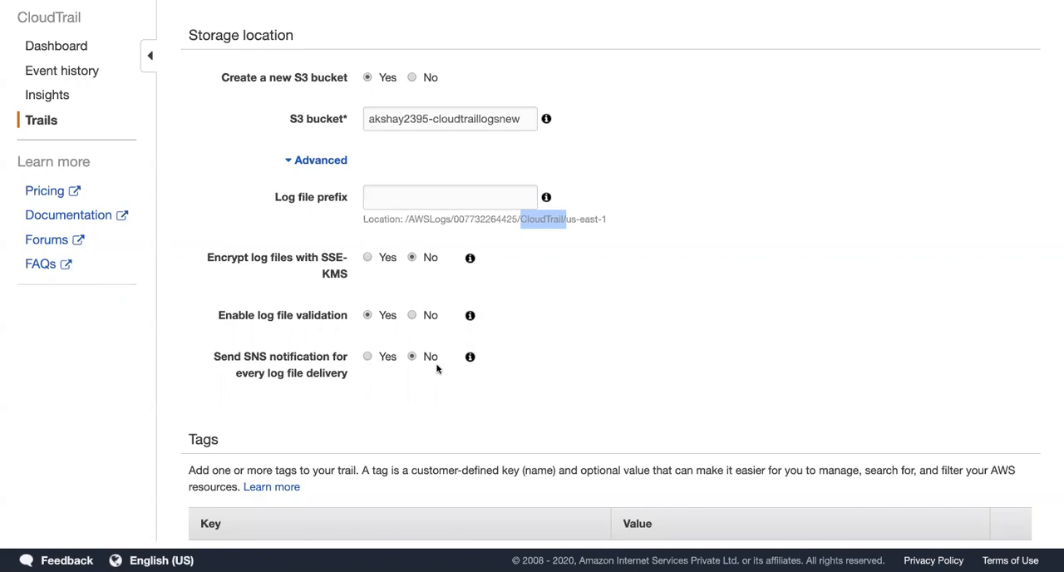
Step: View the SNS topic options for log file delivery notifications and set the notification back to No
left_click(368, 358)
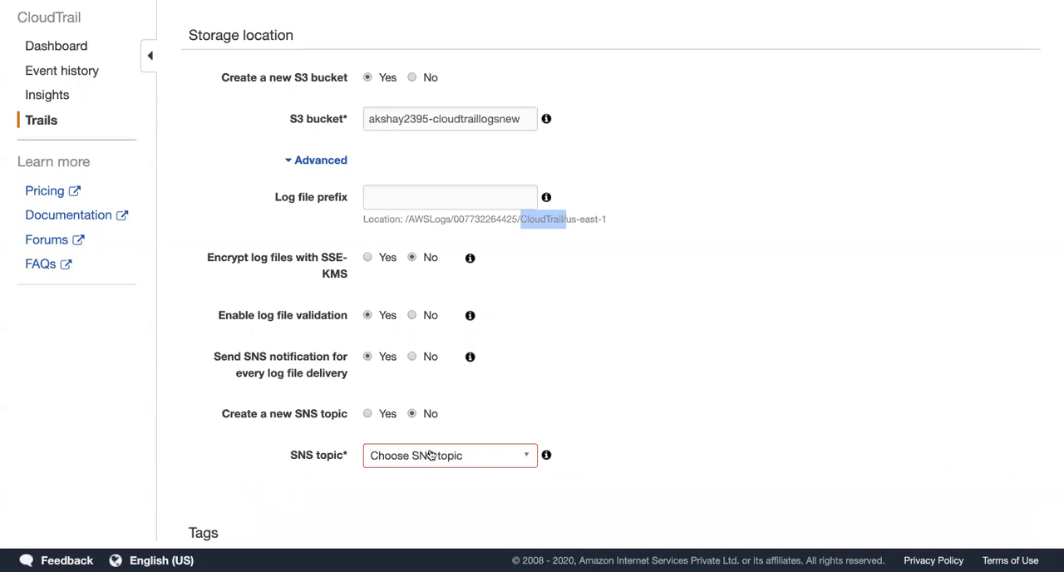
left_click(412, 357)
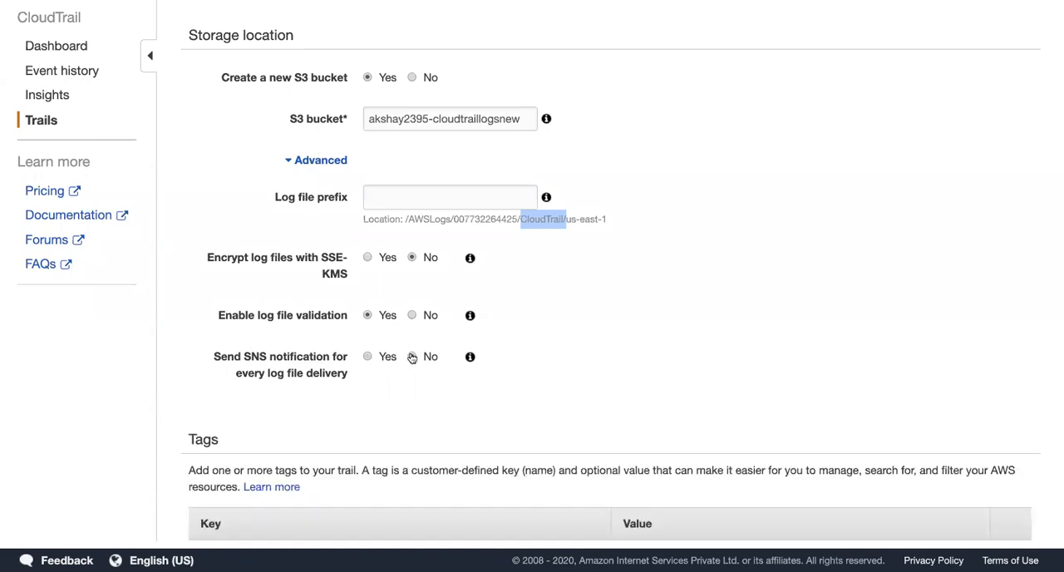
scroll(637, 348, "down", 3)
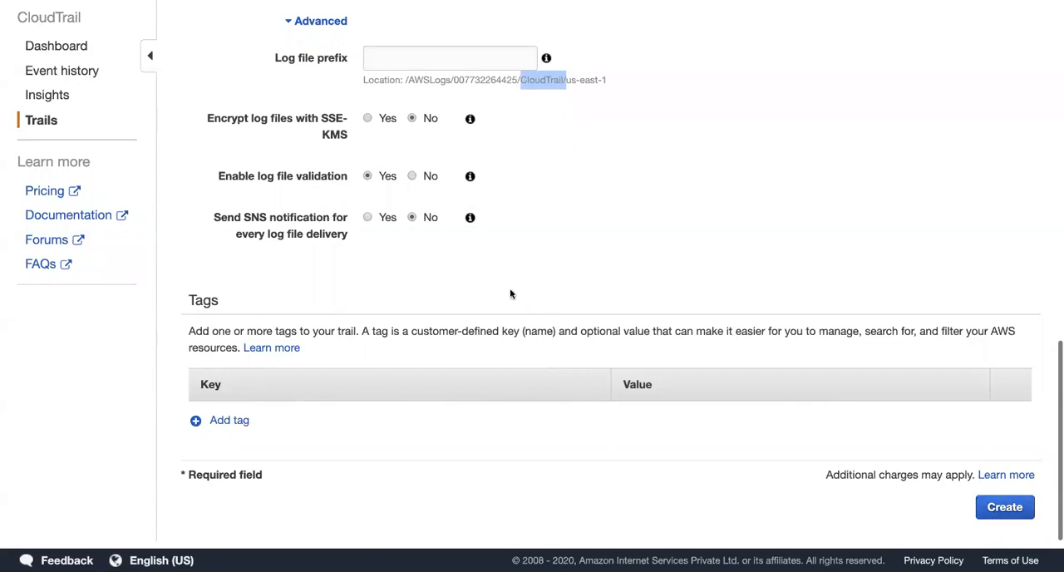
Step: Leave the trail creation form and open the configuration of the existing s3trails trail
scroll(511, 294, "up", 5)
scroll(511, 294, "up", 15)
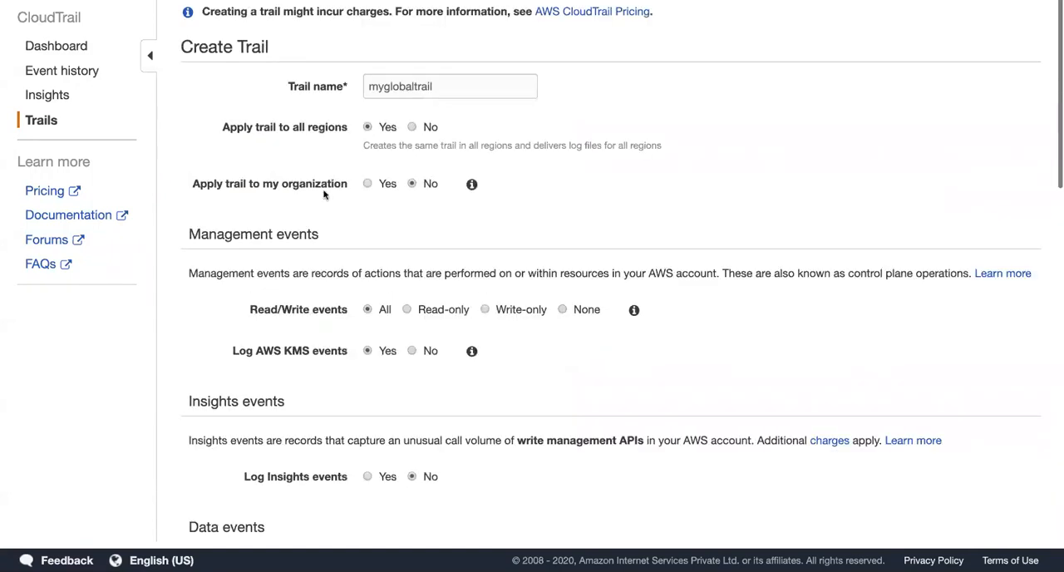
left_click(38, 123)
left_click(207, 186)
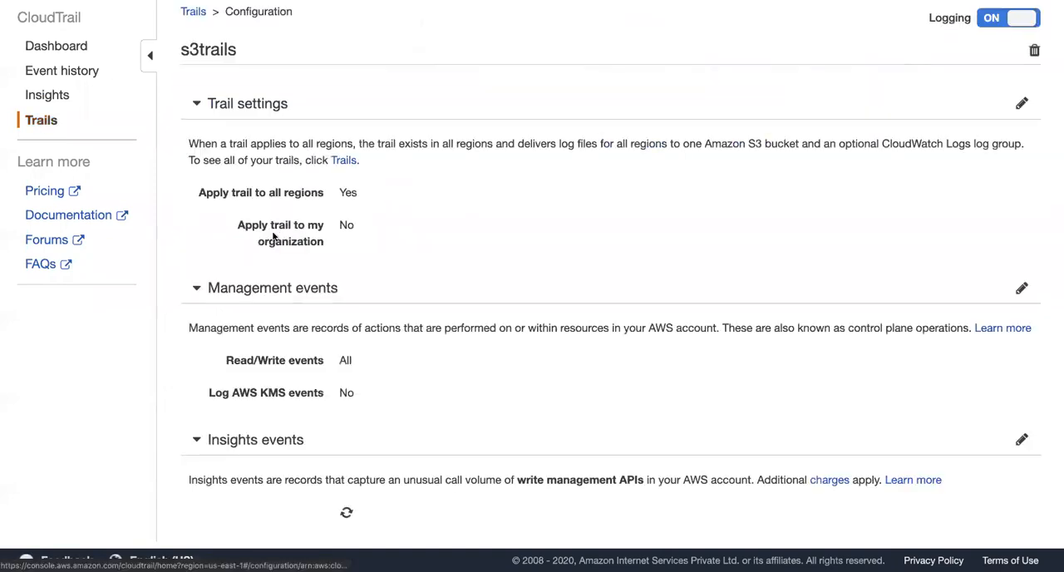
Step: Review the s3trails region setting and its management, Insights and S3 data event settings
left_click_drag(341, 192, 373, 197)
scroll(443, 295, "down", 4)
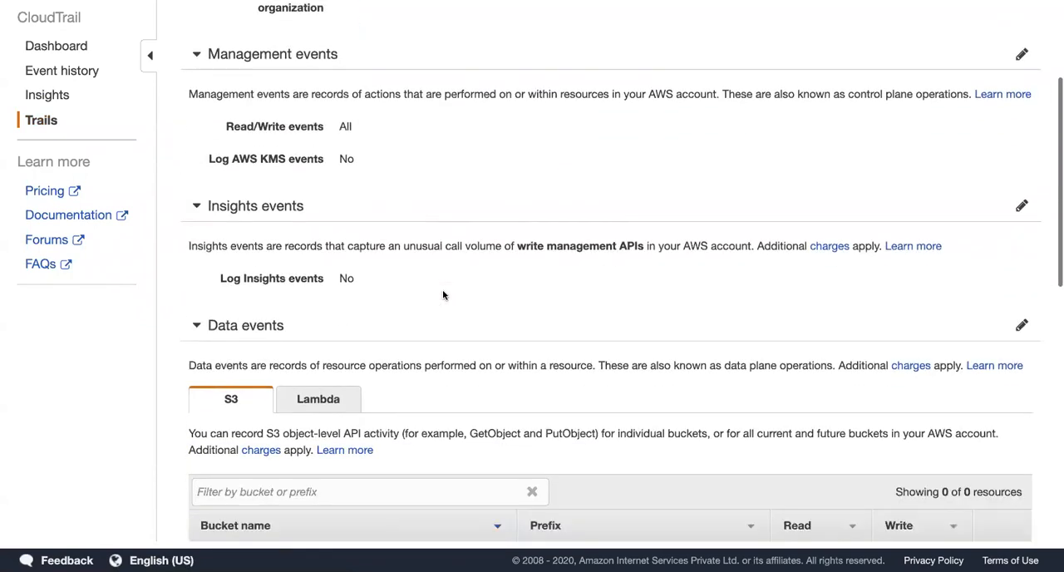
scroll(443, 295, "down", 3)
scroll(441, 294, "down", 4)
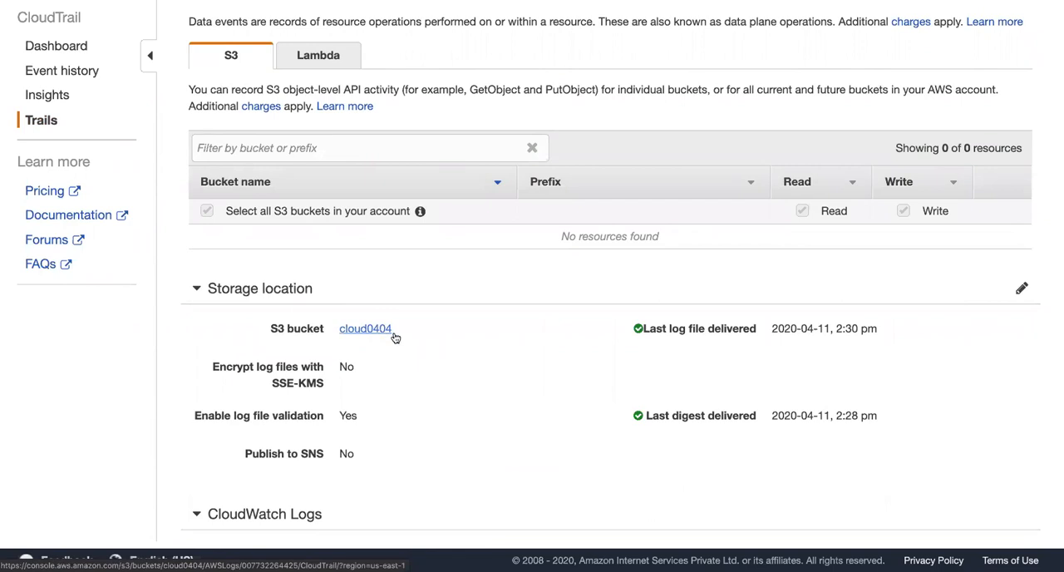
scroll(468, 402, "down", 2)
Step: Examine the storage location settings of s3trails, including SNS publishing and log file validation, and the CloudWatch Logs section
left_click_drag(339, 369, 357, 372)
left_click(357, 373)
left_click_drag(337, 333, 370, 336)
left_click(370, 335)
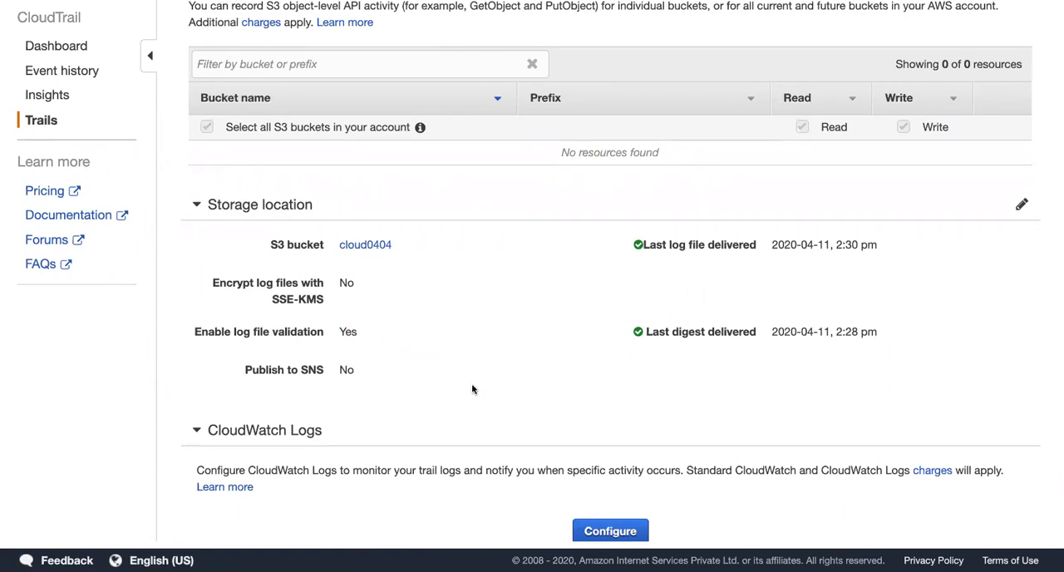
scroll(472, 389, "down", 4)
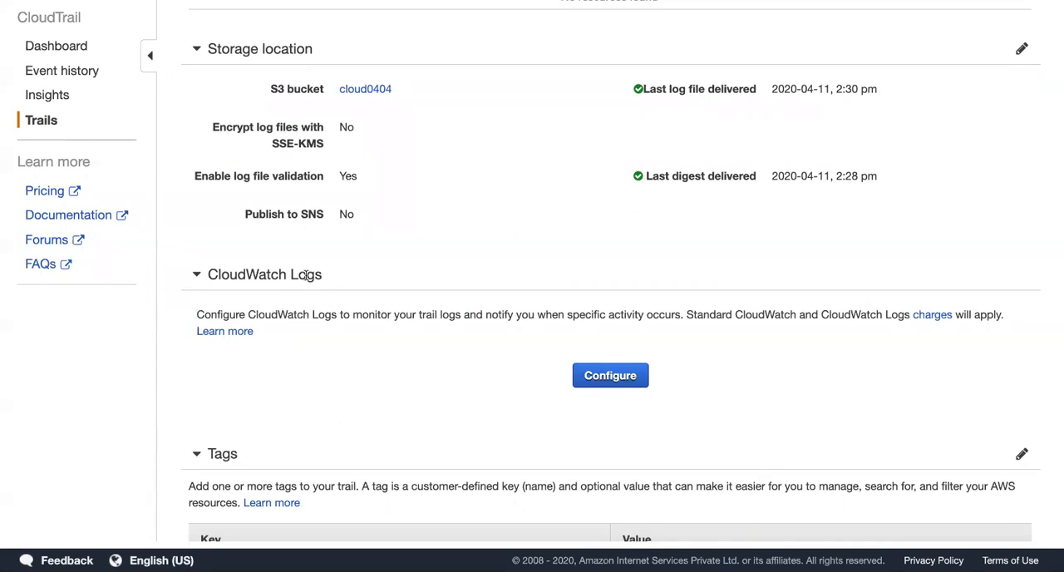
left_click_drag(356, 218, 184, 50)
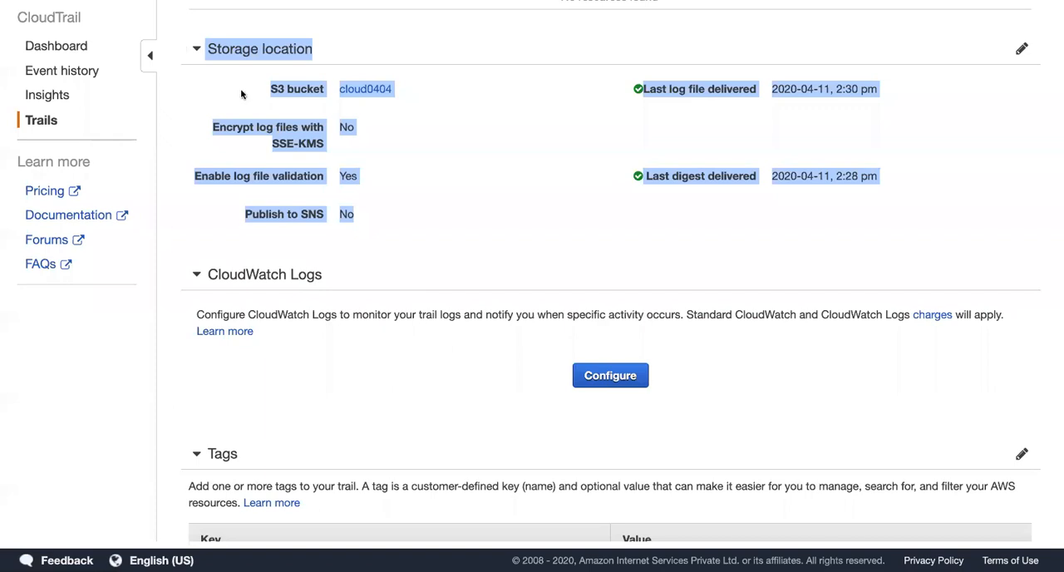
left_click(434, 303)
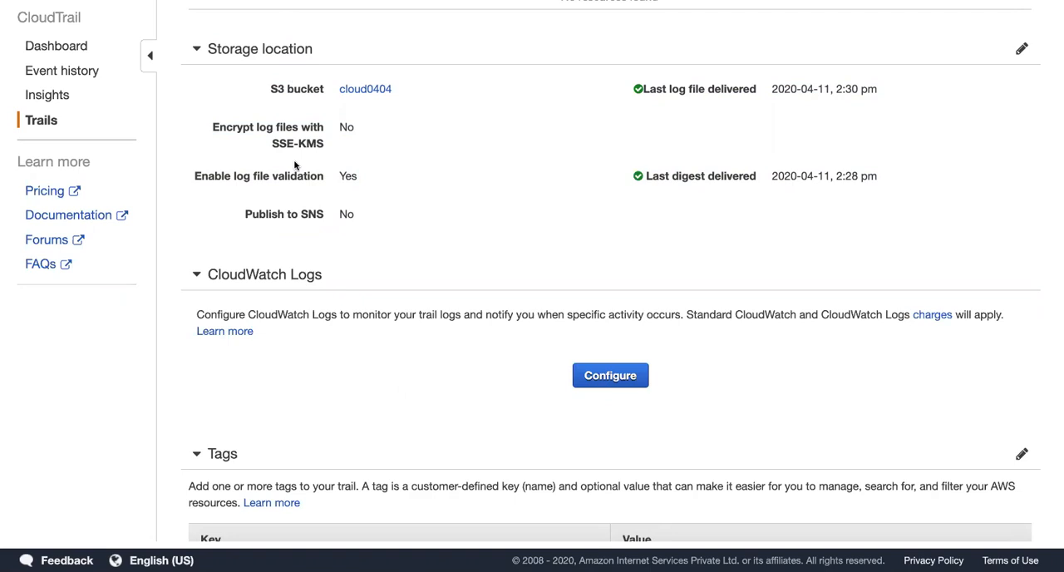
left_click_drag(340, 177, 352, 176)
Step: Open the trail's cloud0404 log bucket in S3 and go up to the account's folder under AWSLogs
right_click(357, 89)
left_click(397, 87)
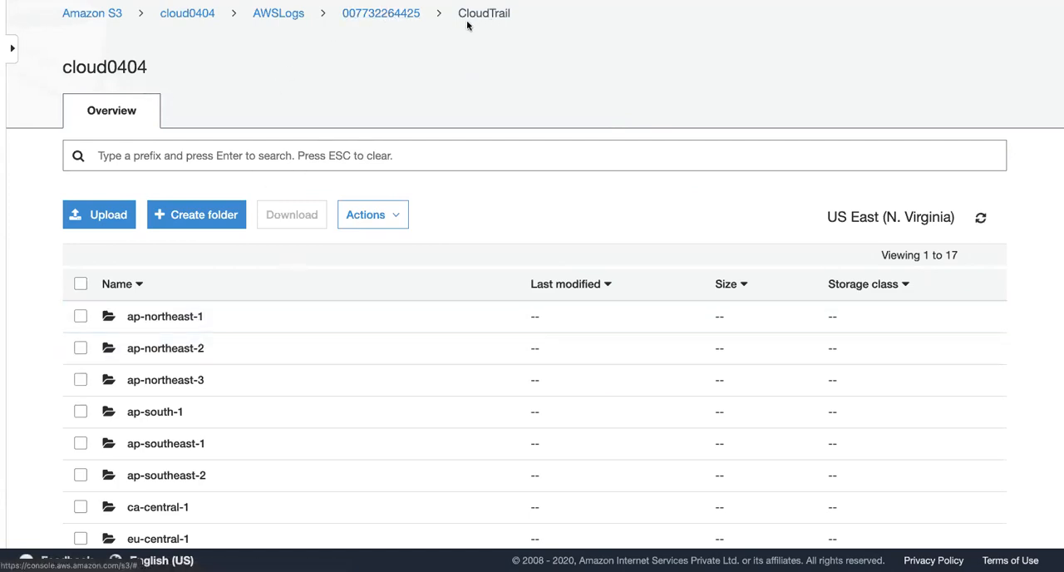
left_click(390, 14)
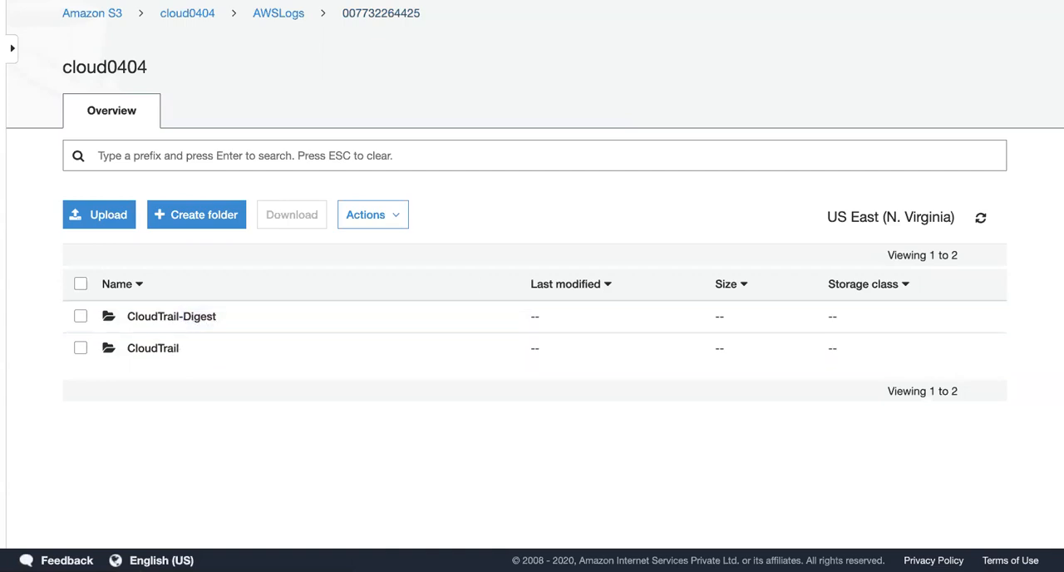
key("super+t")
type("j")
key("Return")
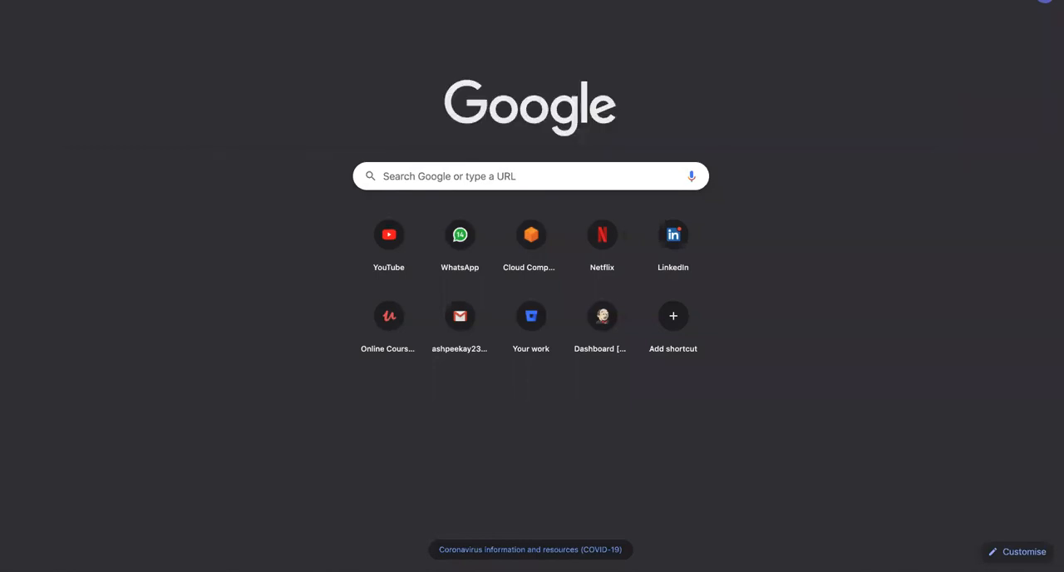
key("super+t")
type("js")
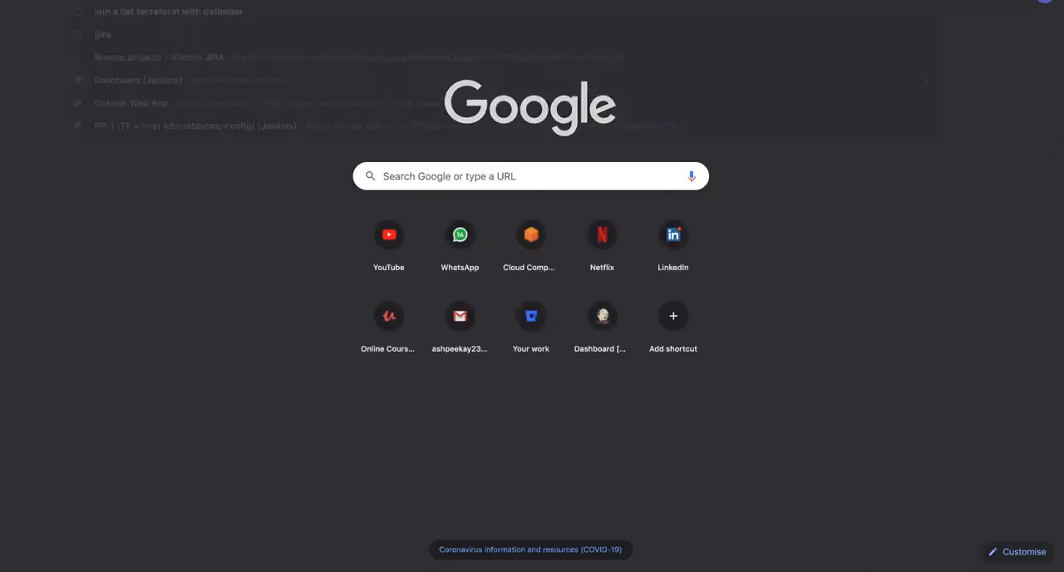
key("Return")
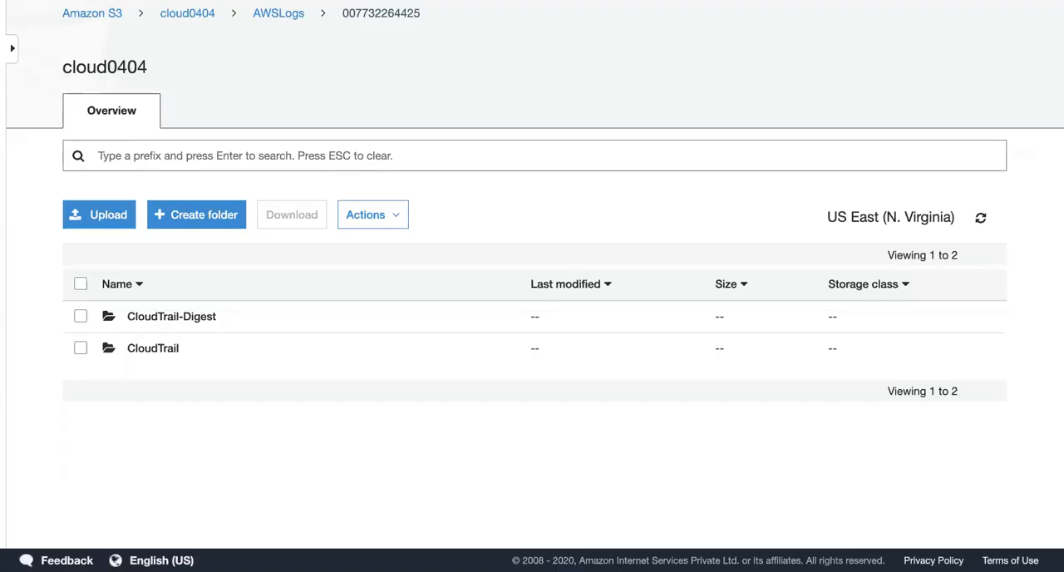
Step: Open the CloudTrail logs of April 11, 2020 for the us-east-1 region in the cloud0404 bucket
left_click(158, 352)
scroll(241, 468, "down", 3)
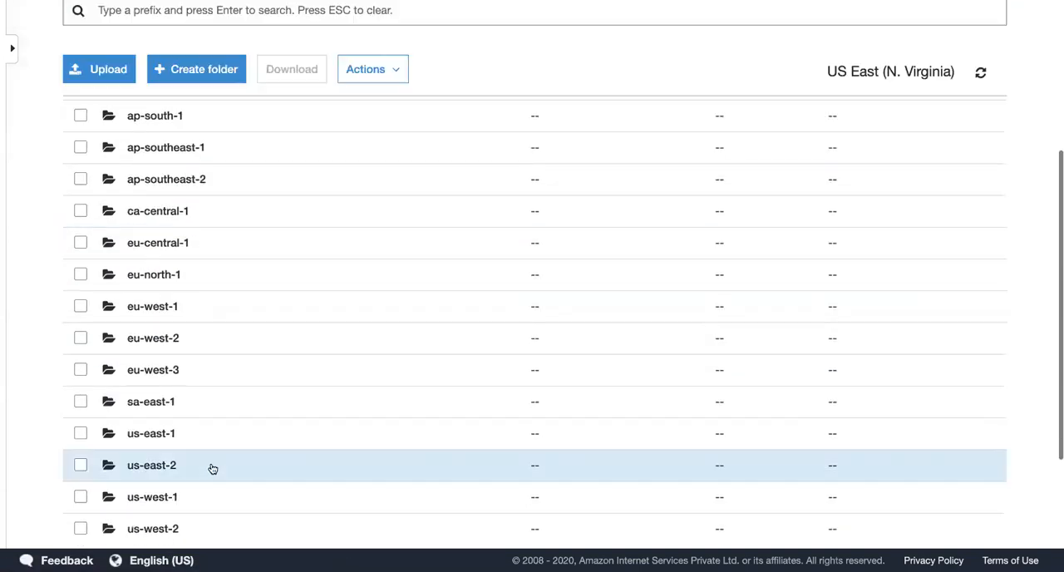
left_click(150, 432)
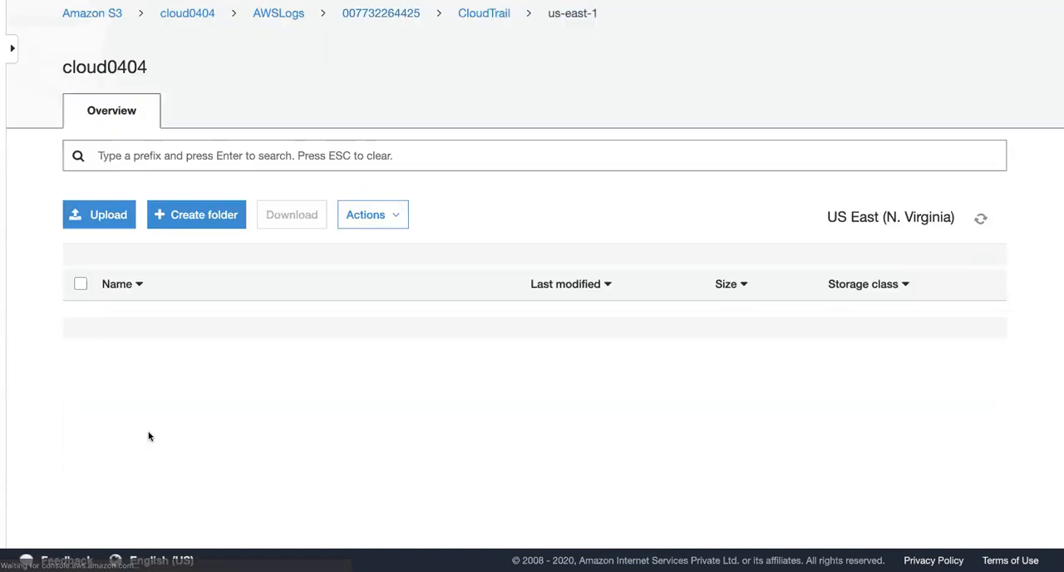
left_click(139, 317)
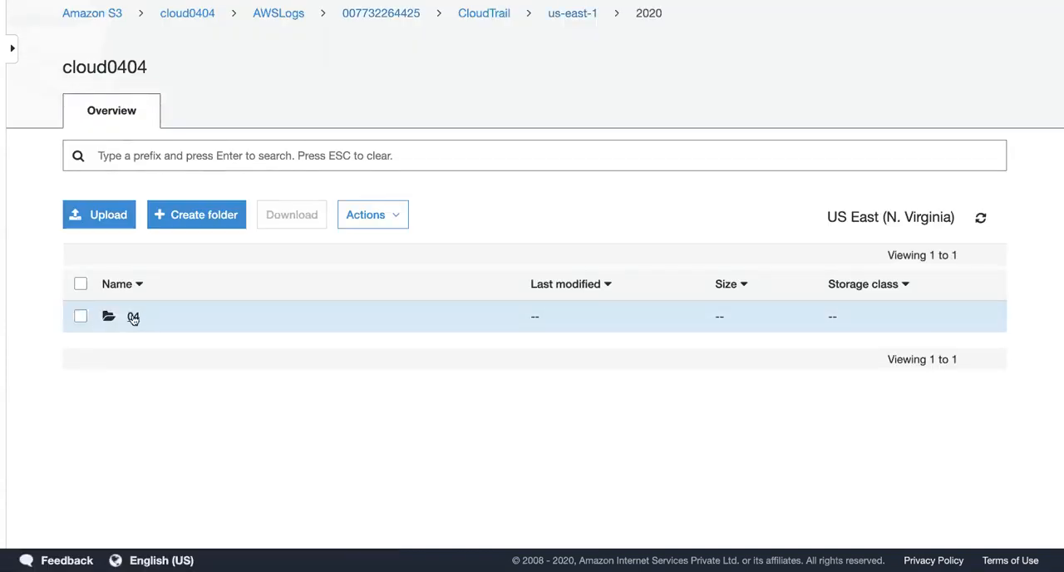
left_click(133, 317)
scroll(154, 397, "down", 2)
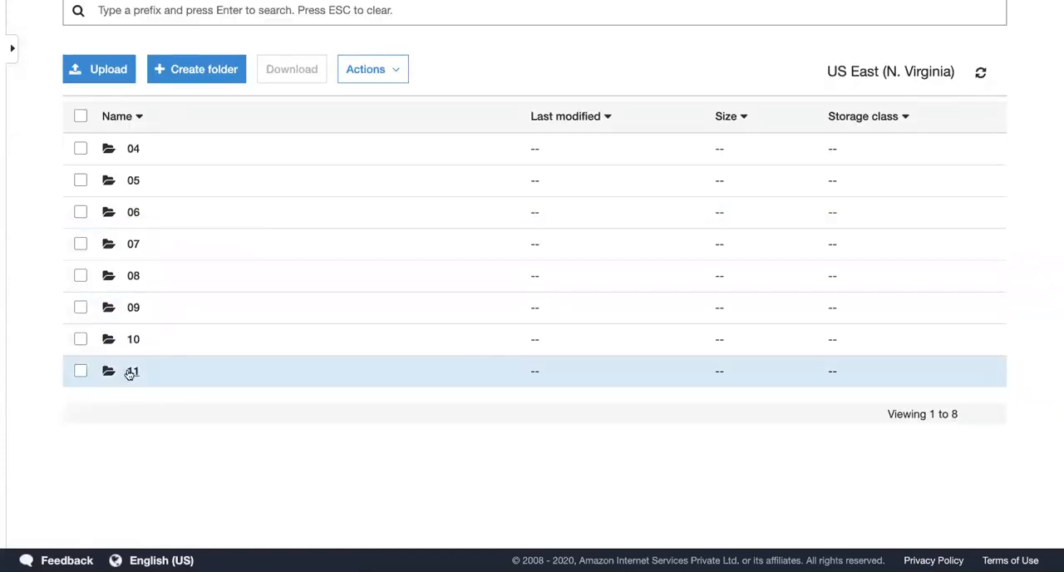
left_click(133, 372)
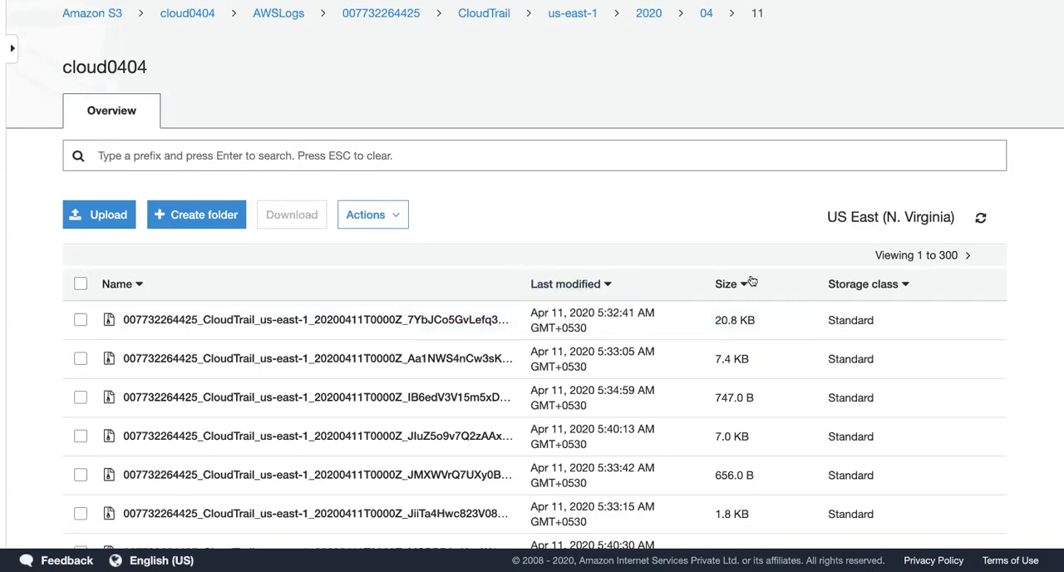
Step: View the details of the first log file, close them, and browse the day's list of log files
left_click(80, 319)
left_click(343, 324)
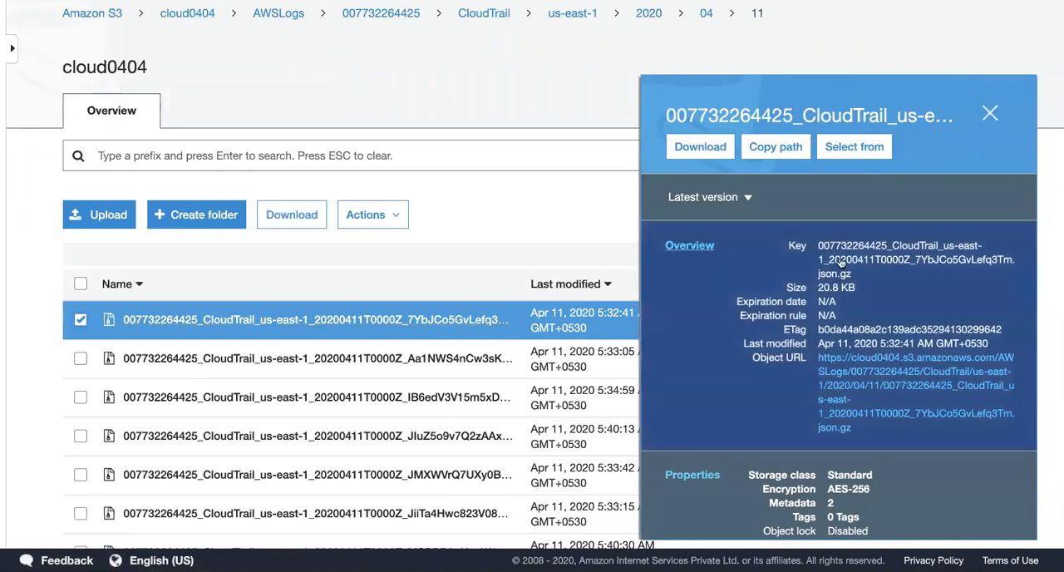
left_click(990, 117)
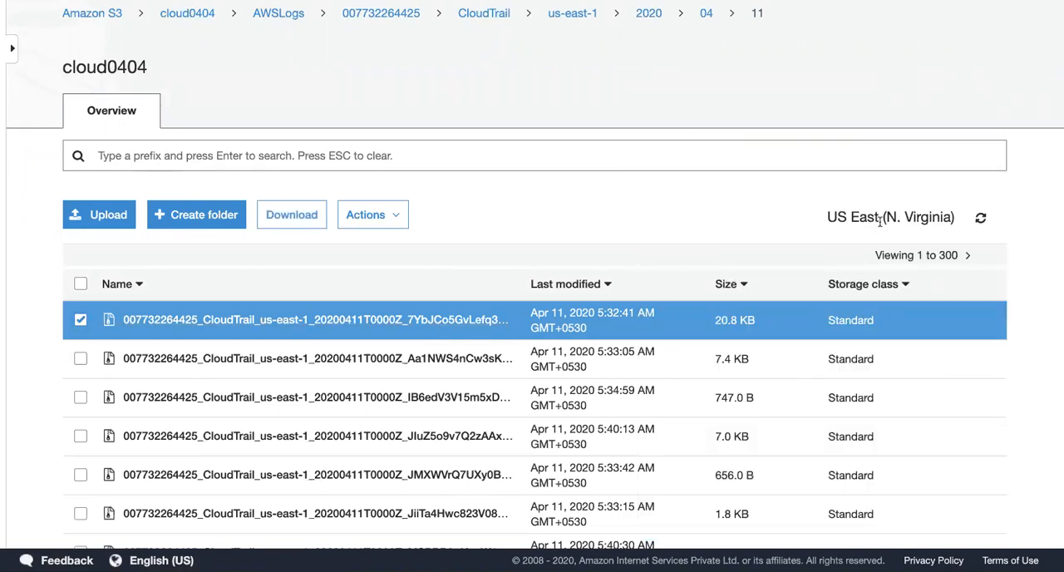
key("ctrl+minus")
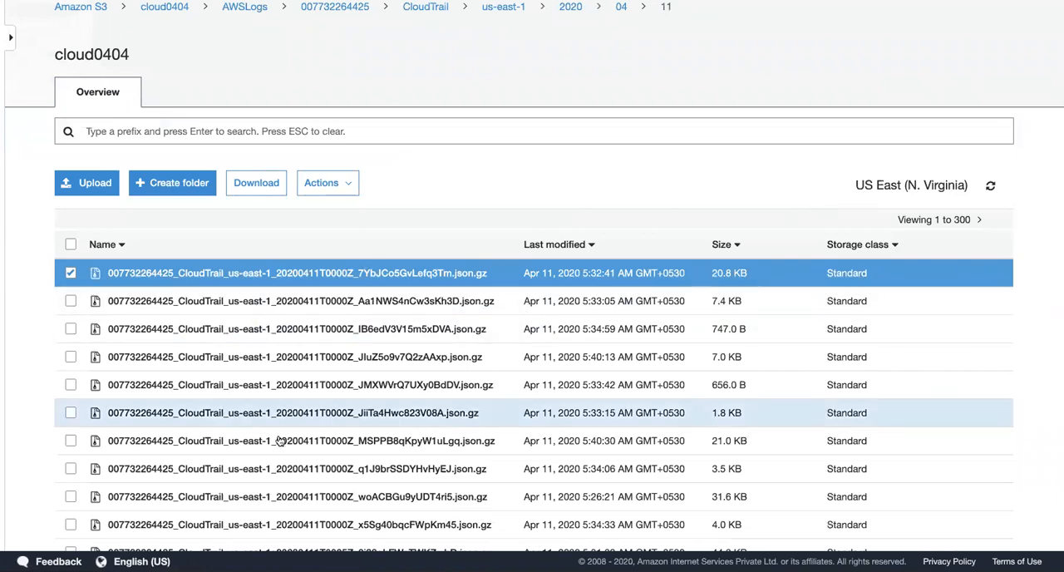
scroll(280, 441, "down", 1)
scroll(280, 441, "down", 10)
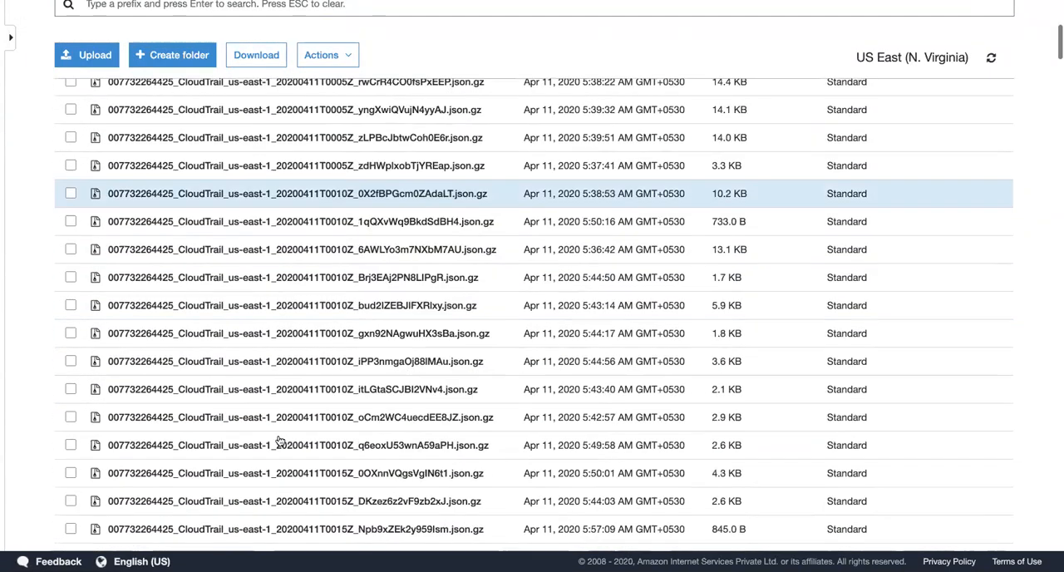
scroll(281, 441, "up", 11)
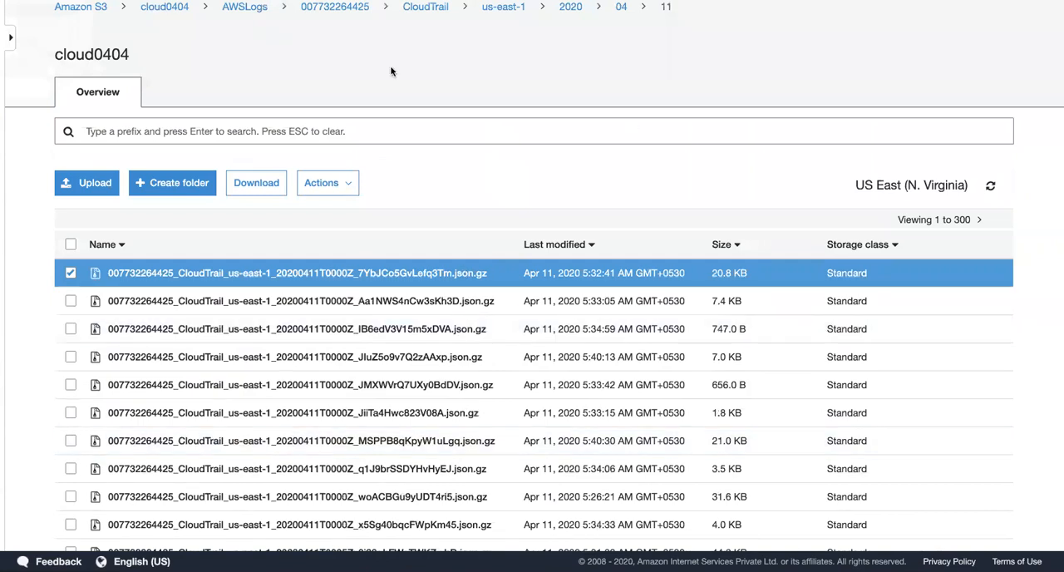
Step: Open the account's folder under AWSLogs in a separate browser tab, keeping the April 11 log list open
right_click(343, 9)
left_click(368, 16)
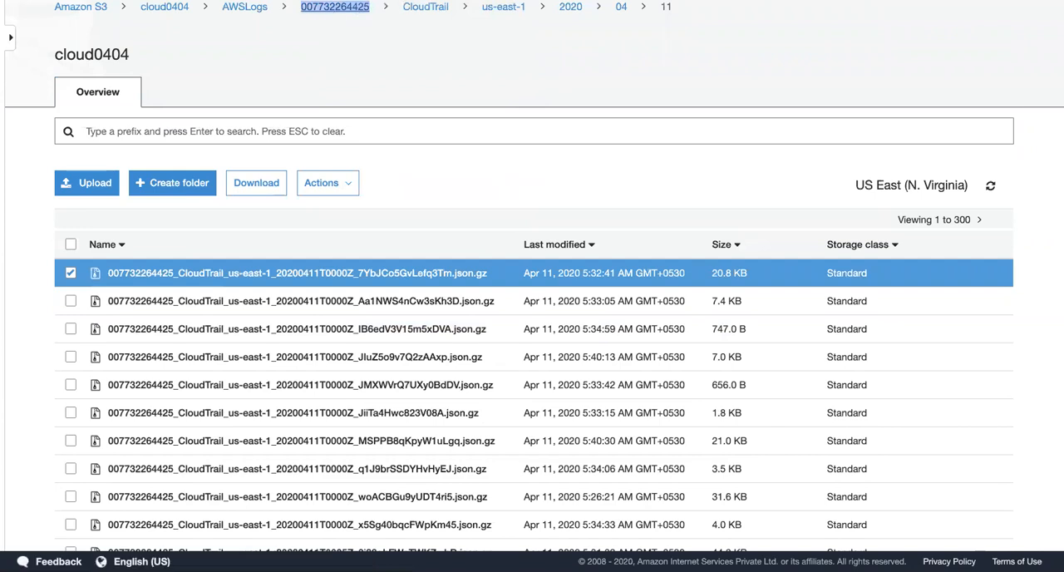
left_click(343, 7)
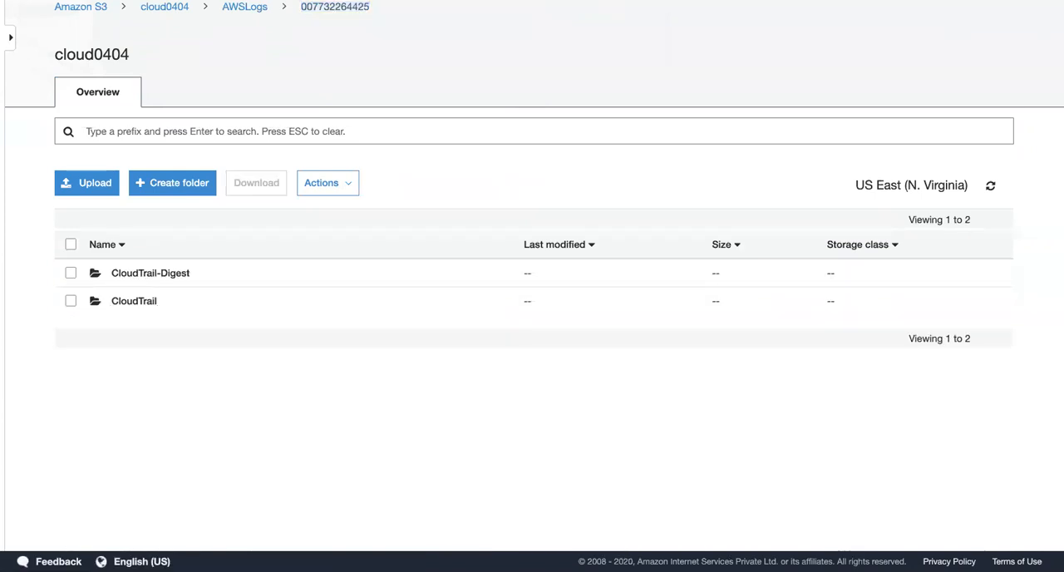
key("ctrl+shift+Tab")
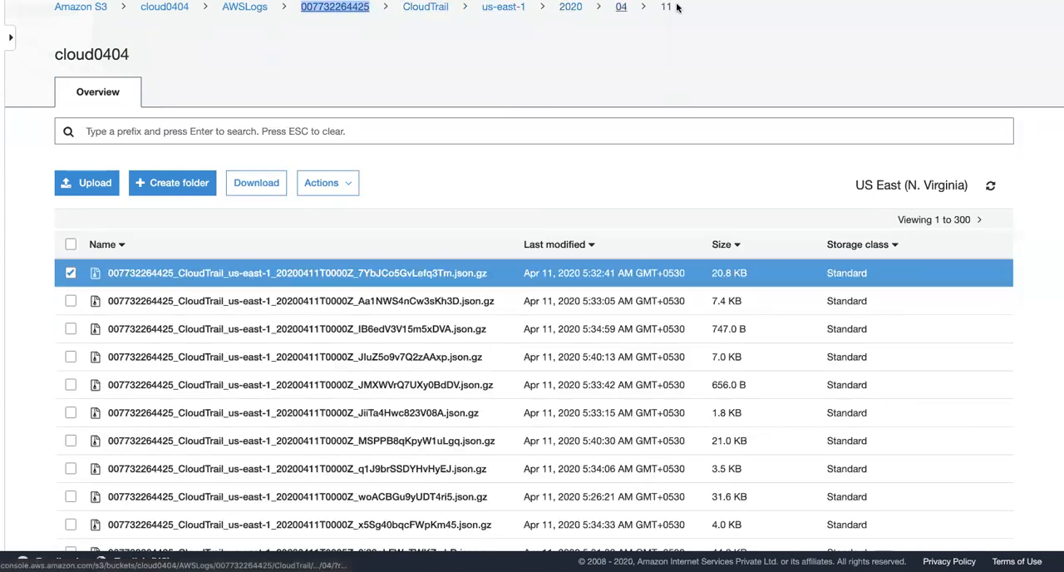
key("ctrl+Tab")
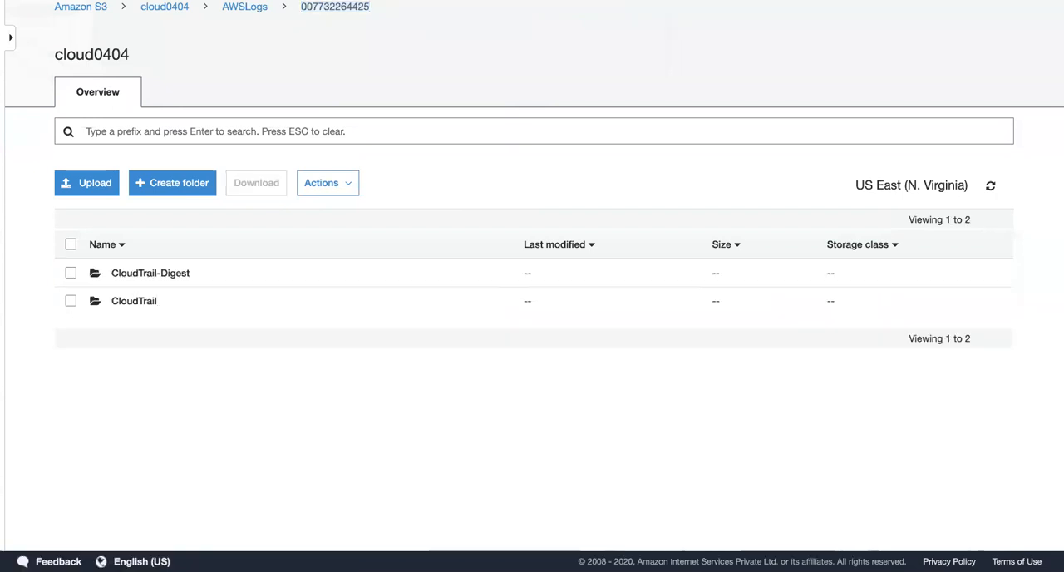
Step: Open the CloudTrail-Digest files of April 11, 2020 for the us-east-1 region
left_click(148, 273)
scroll(167, 434, "down", 3)
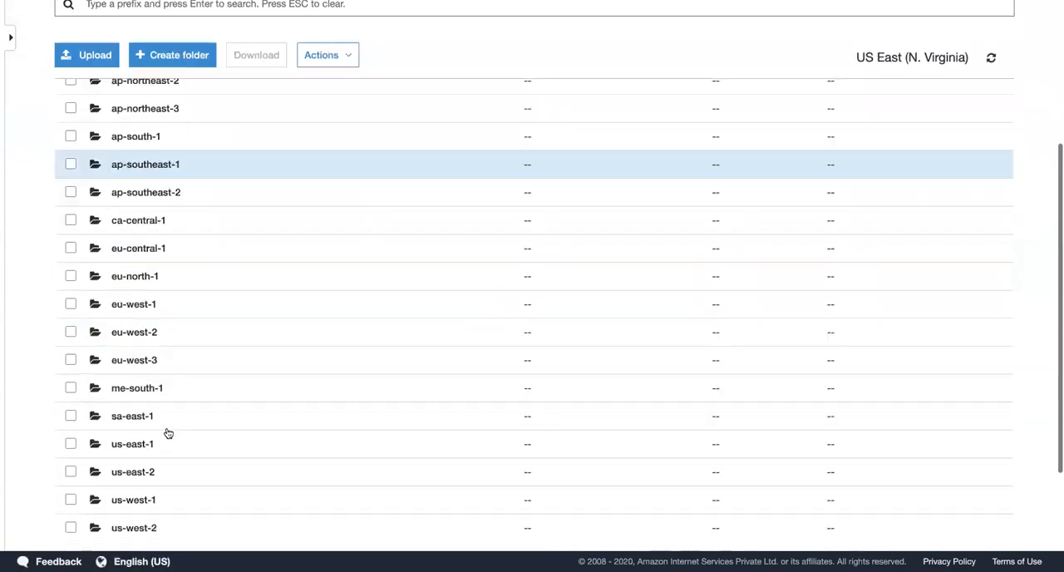
scroll(168, 433, "down", 3)
left_click(142, 315)
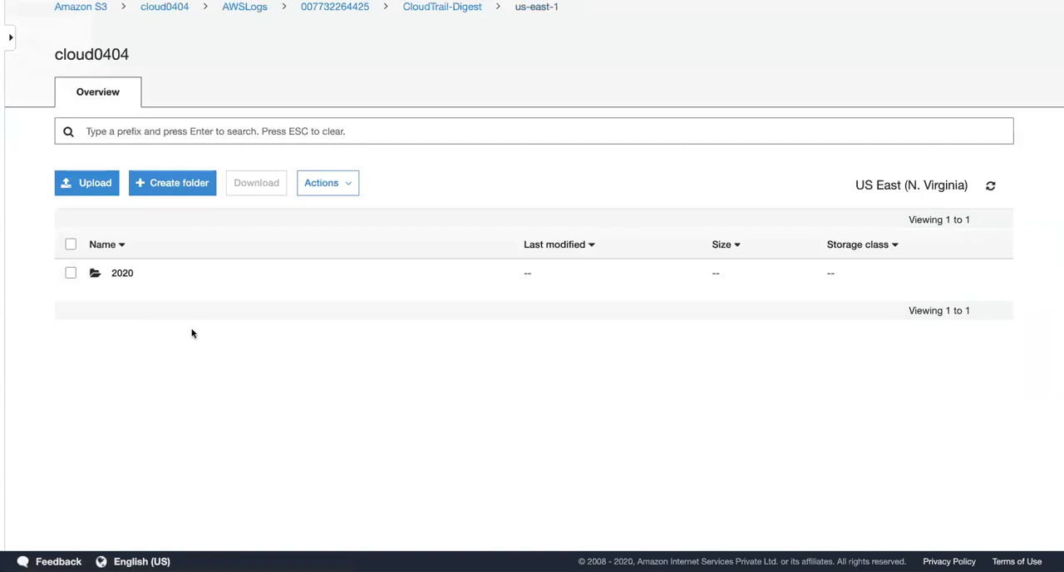
left_click(121, 273)
left_click(117, 274)
scroll(149, 404, "down", 1)
left_click(119, 397)
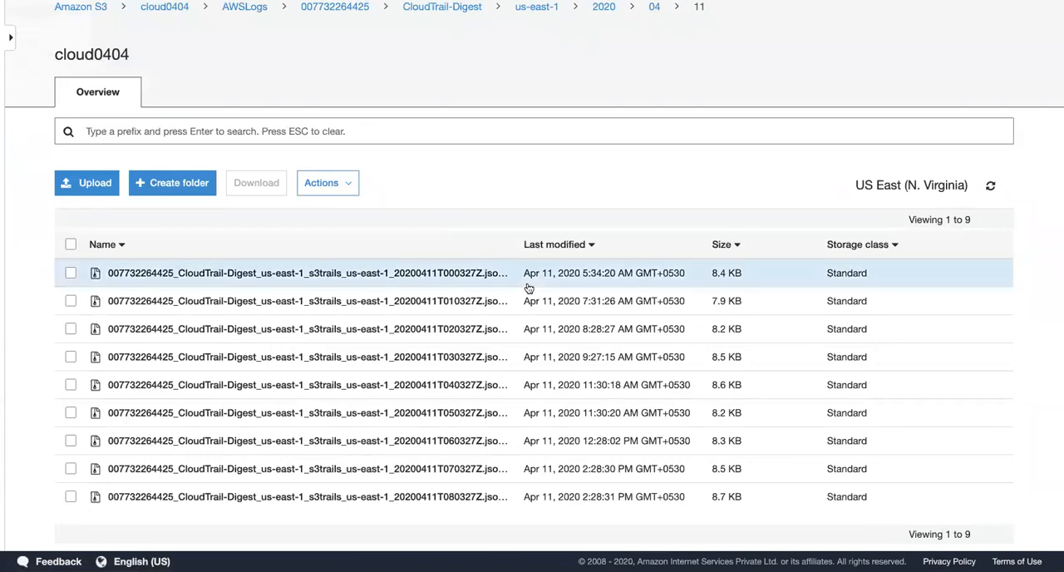
Step: Open the details of the first digest file, try its object URL, and return to the details
scroll(523, 287, "down", 2)
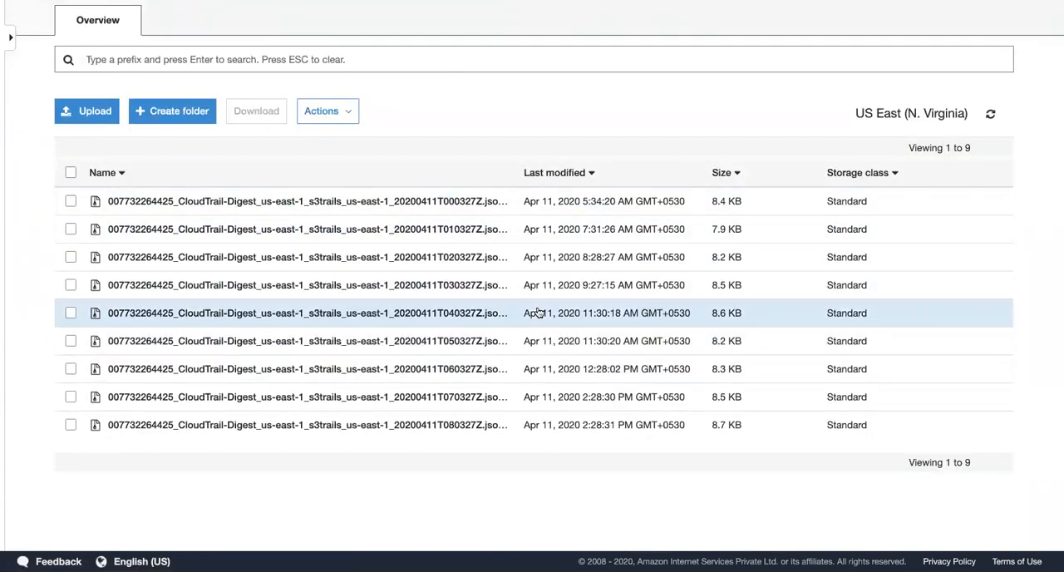
key("ctrl+minus")
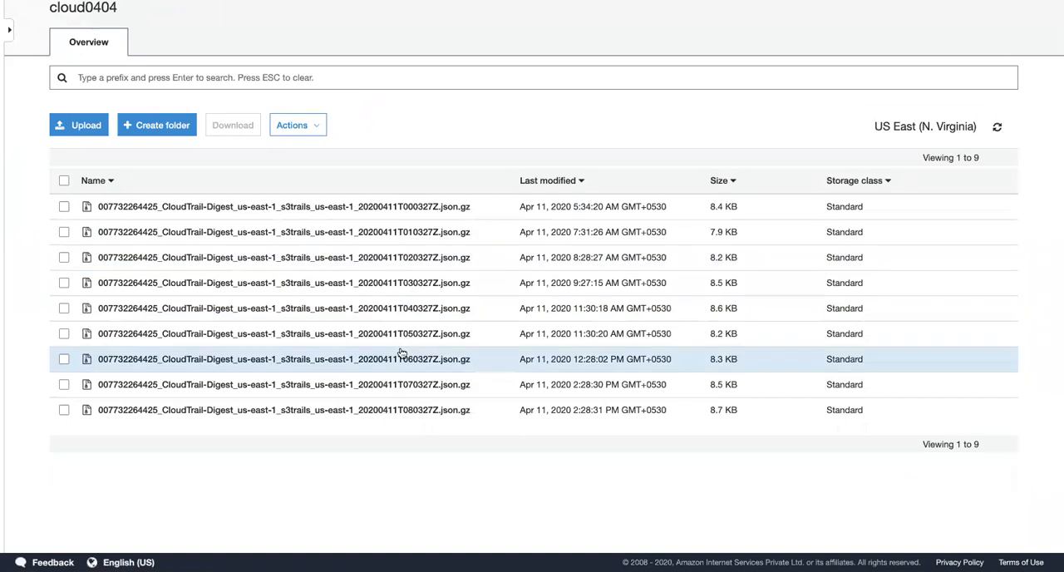
left_click(344, 208)
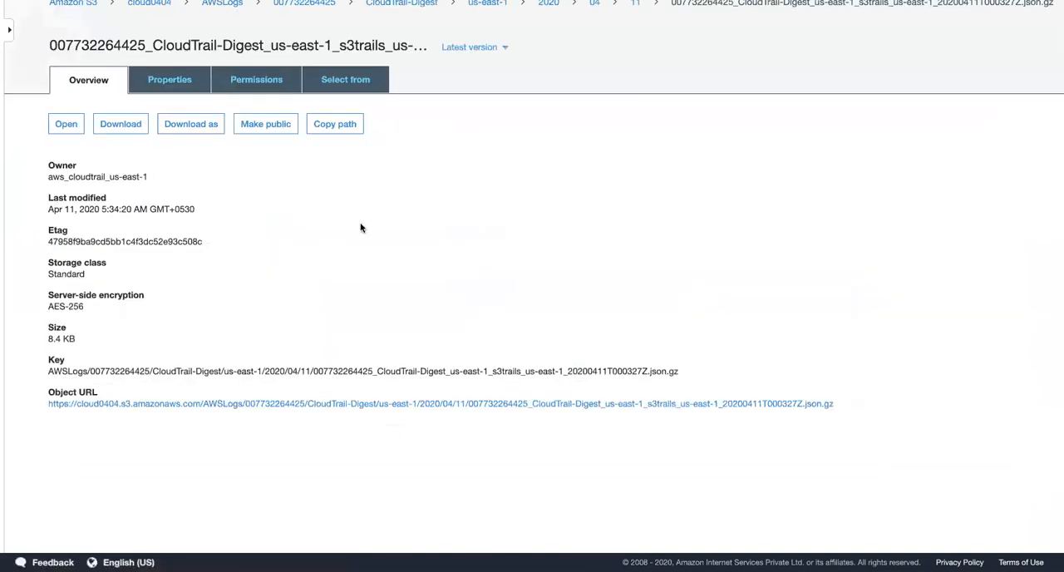
left_click(595, 405)
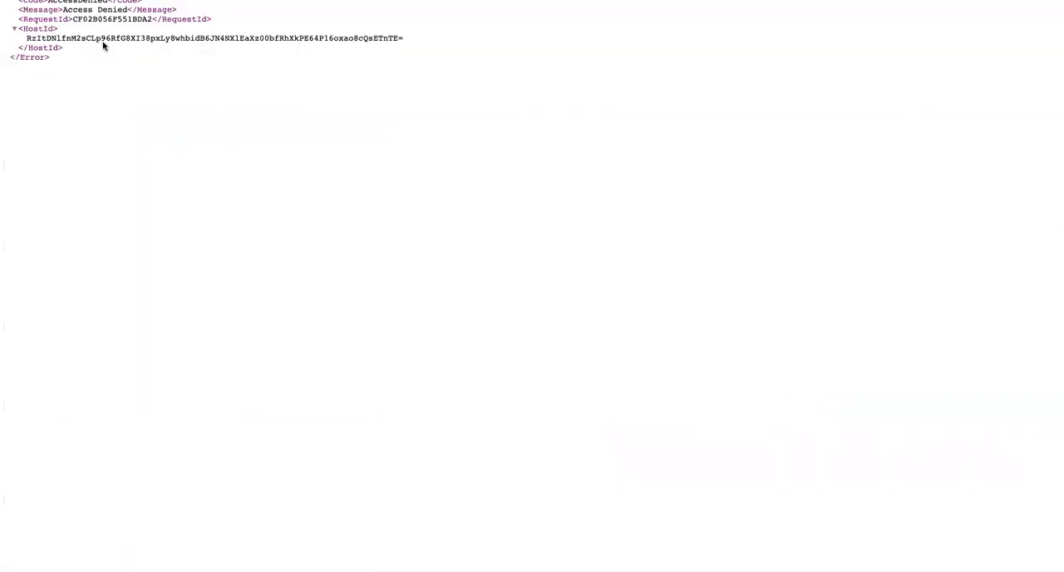
key("super+bracketleft")
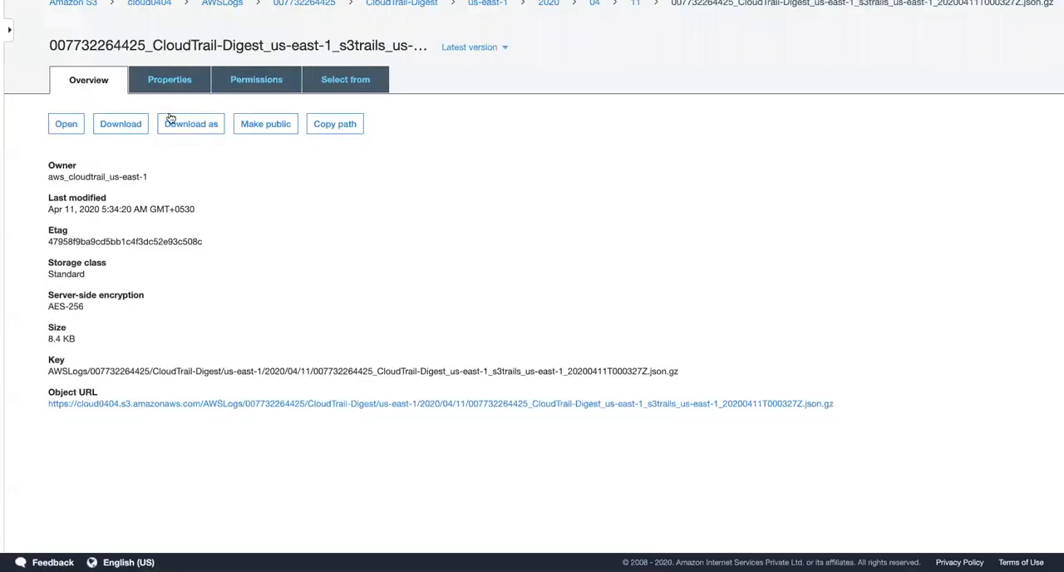
Step: Download the first digest file and open the downloaded JSON in the text editor
left_click(120, 125)
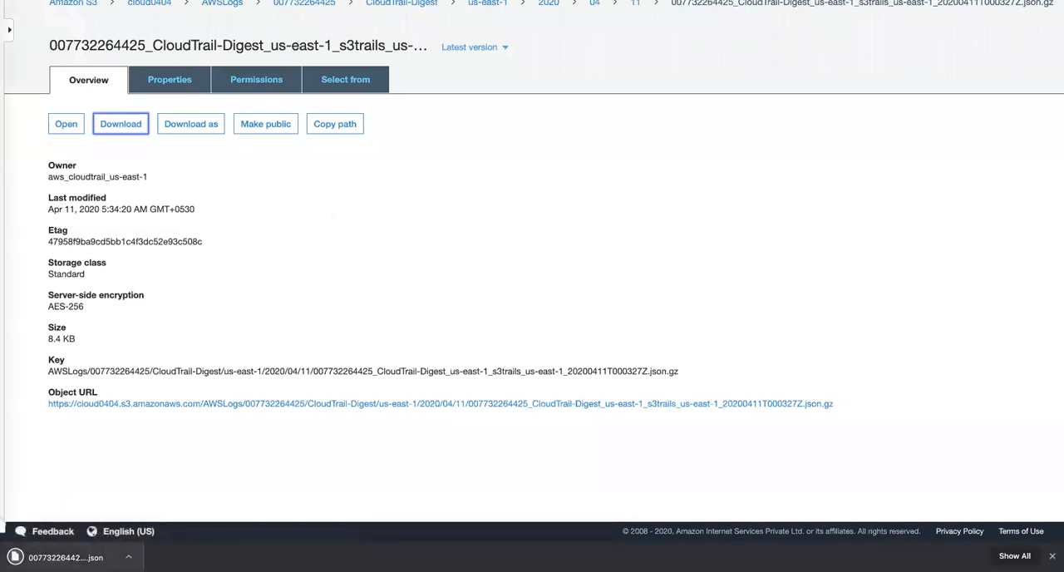
left_click(18, 557)
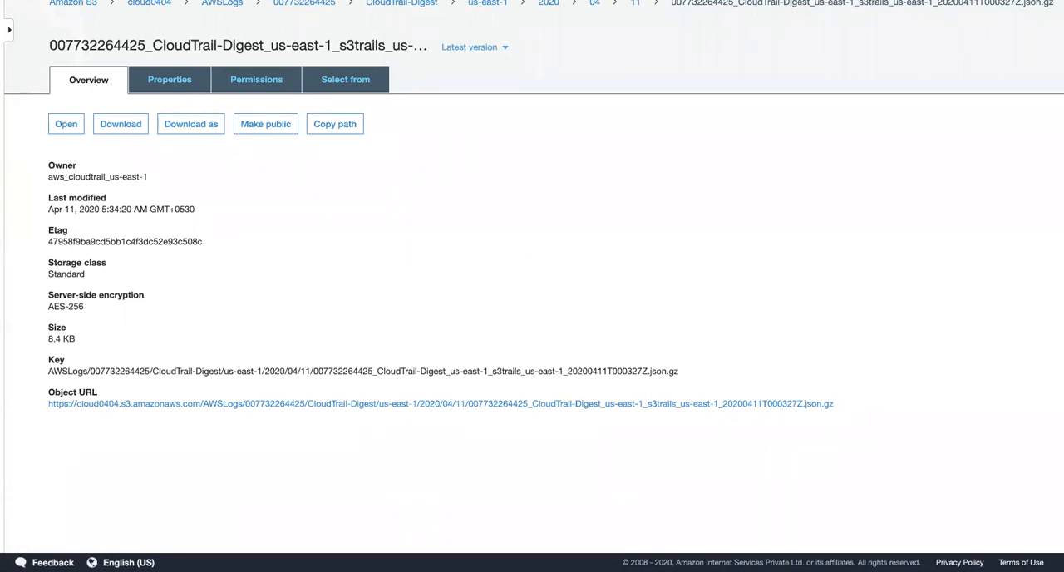
key("ctrl+Left")
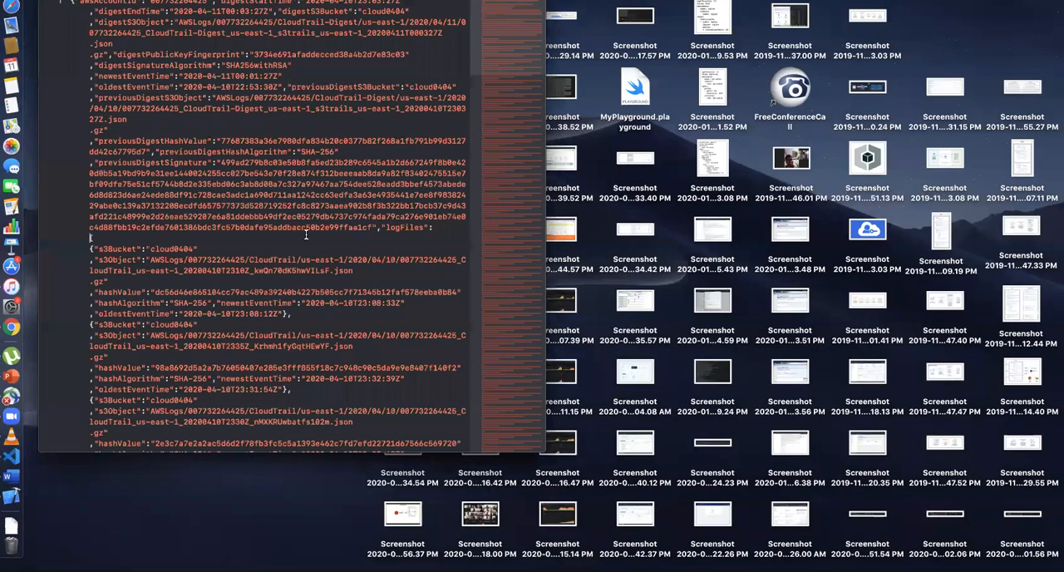
Step: Copy the whole digest file content into JSONLint in the browser and validate it to format the JSON
key("super+a")
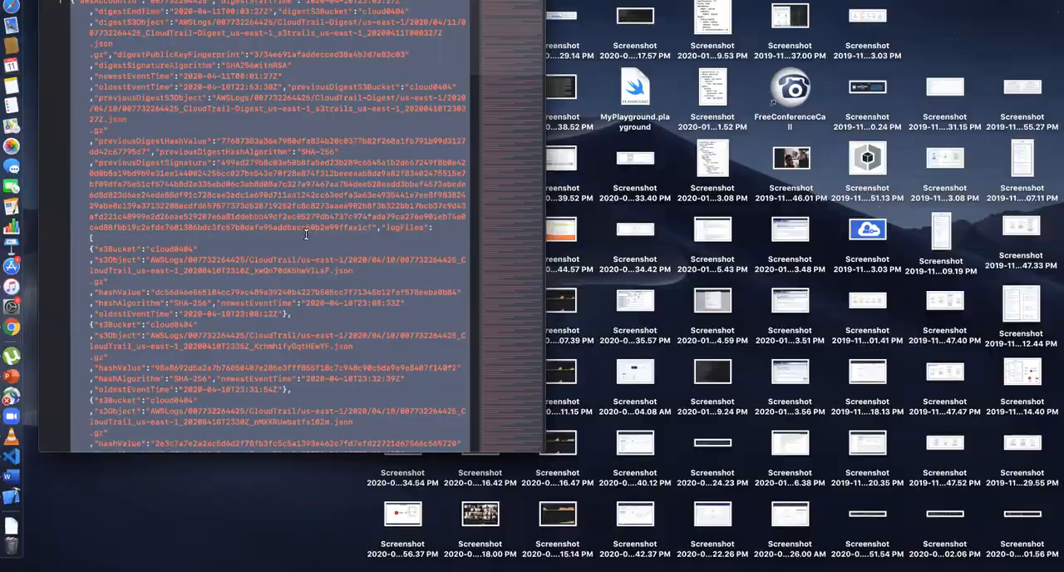
key("ctrl+Right")
left_click(582, 1)
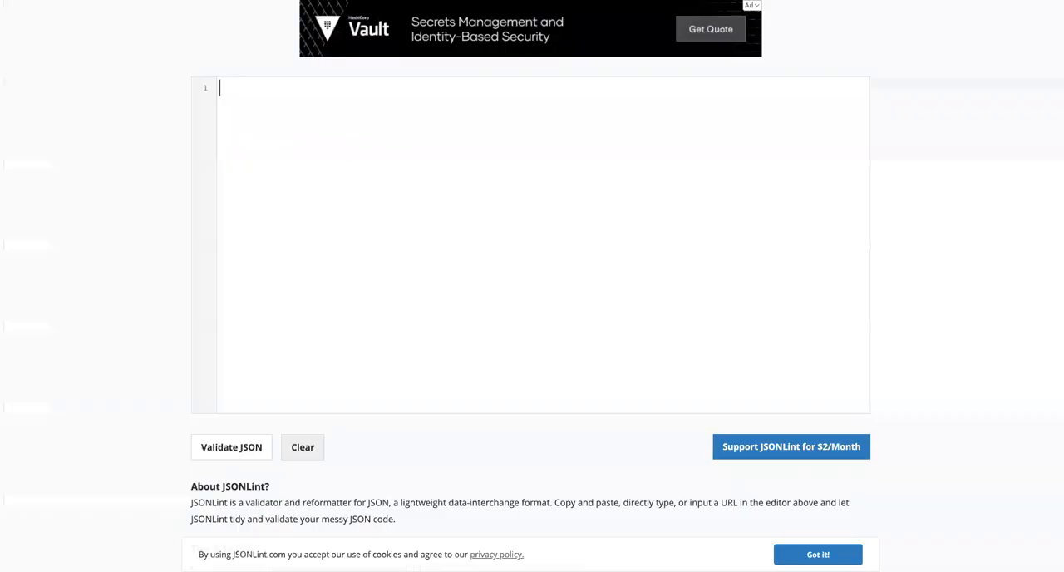
left_click(432, 82)
key("super+v")
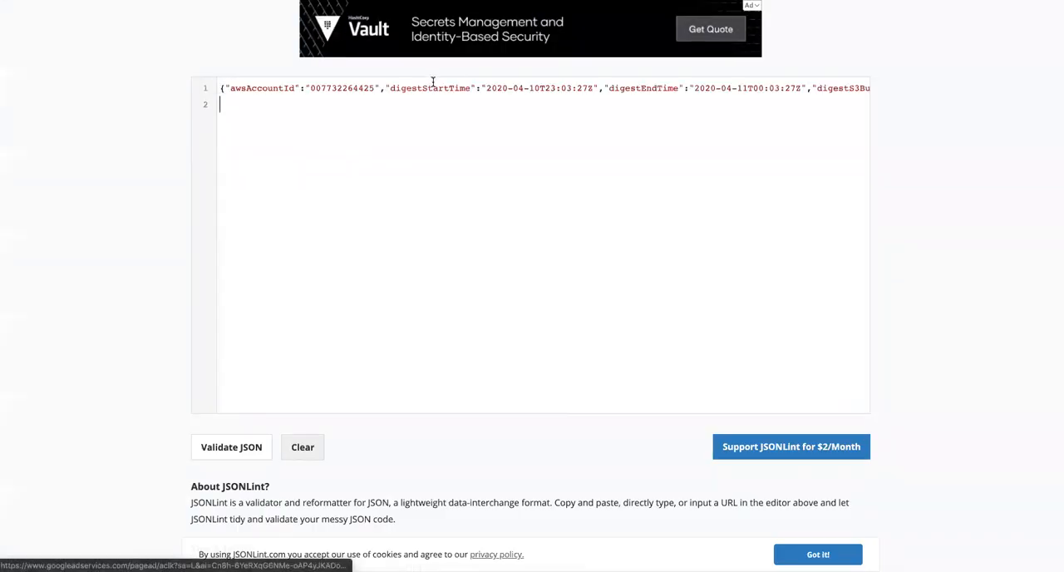
left_click(229, 449)
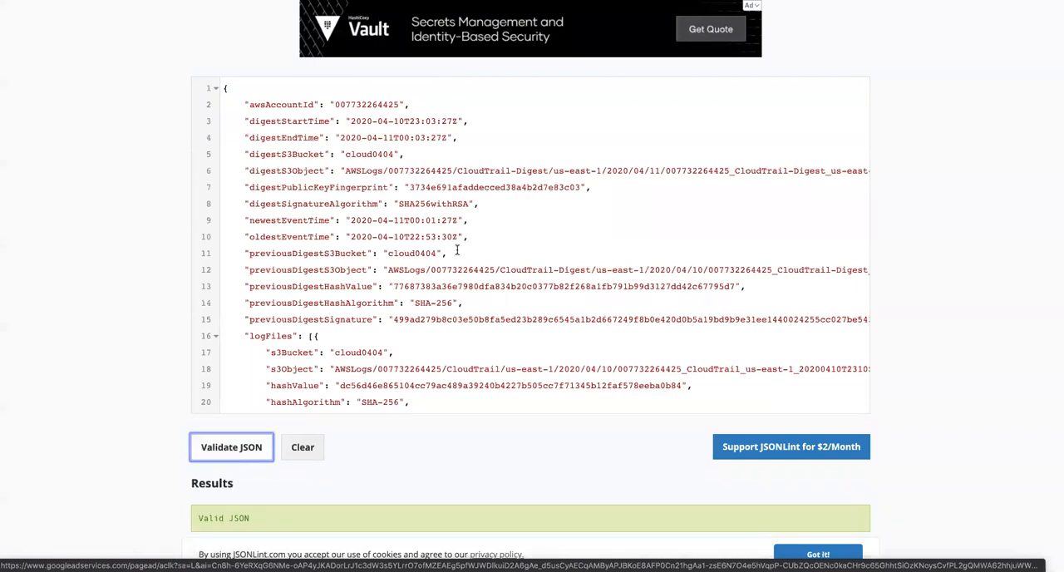
Step: Examine the logFiles section of the formatted digest, including each entry's S3 object, hash value and event times
scroll(456, 252, "down", 5)
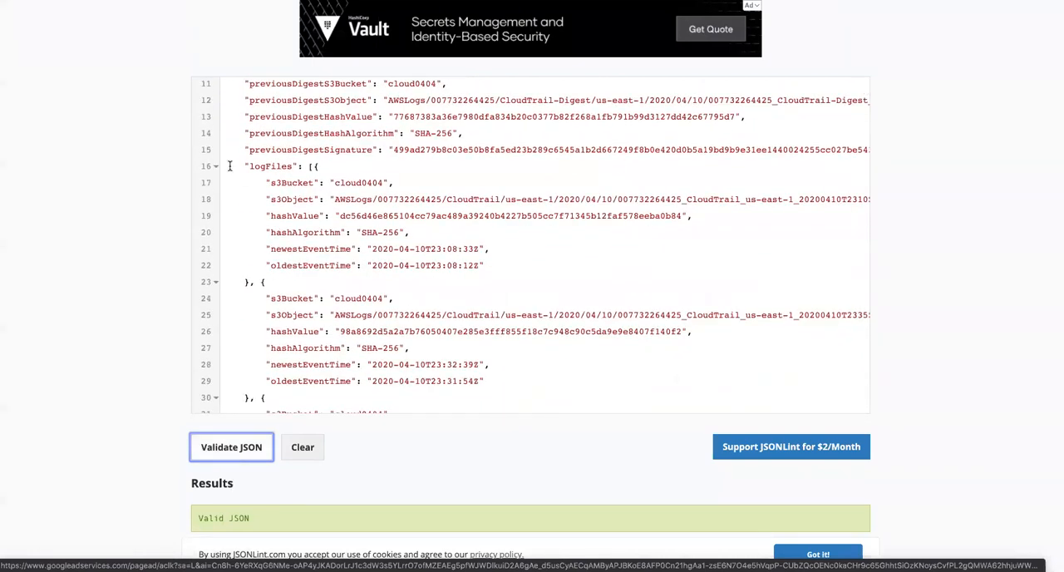
left_click_drag(248, 168, 322, 167)
scroll(307, 226, "down", 7)
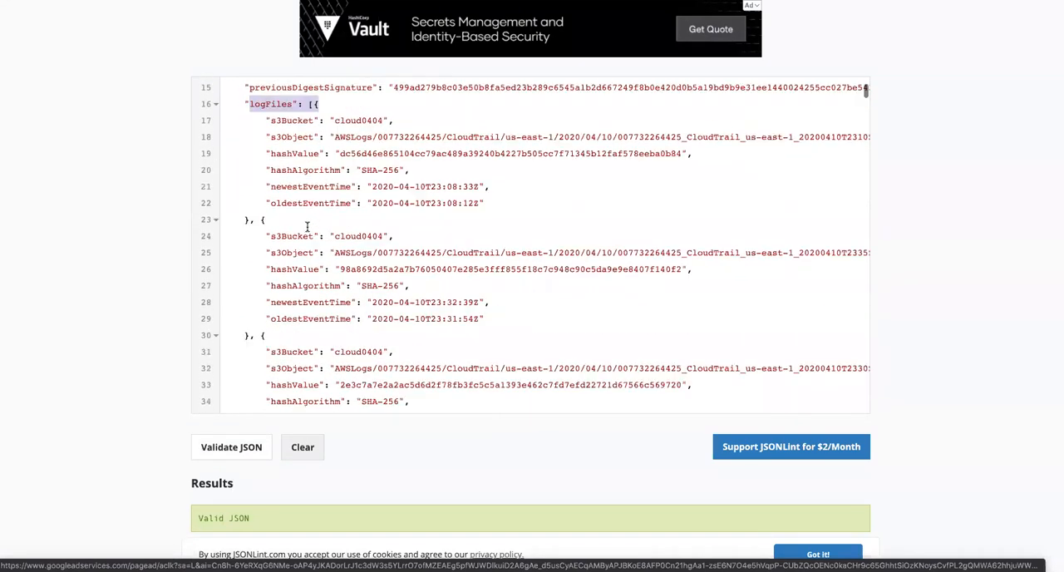
scroll(319, 271, "down", 10)
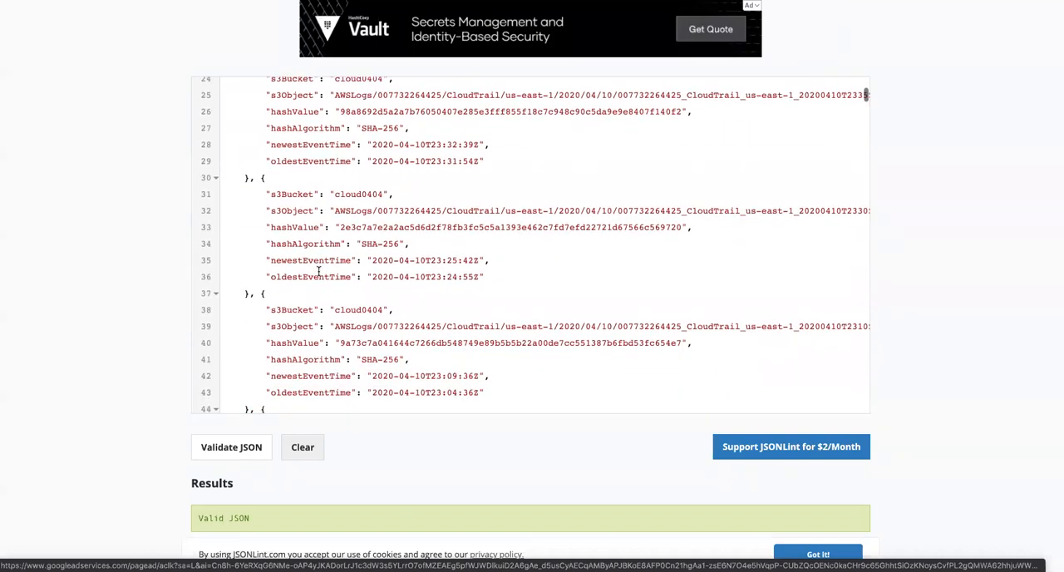
scroll(318, 271, "down", 3)
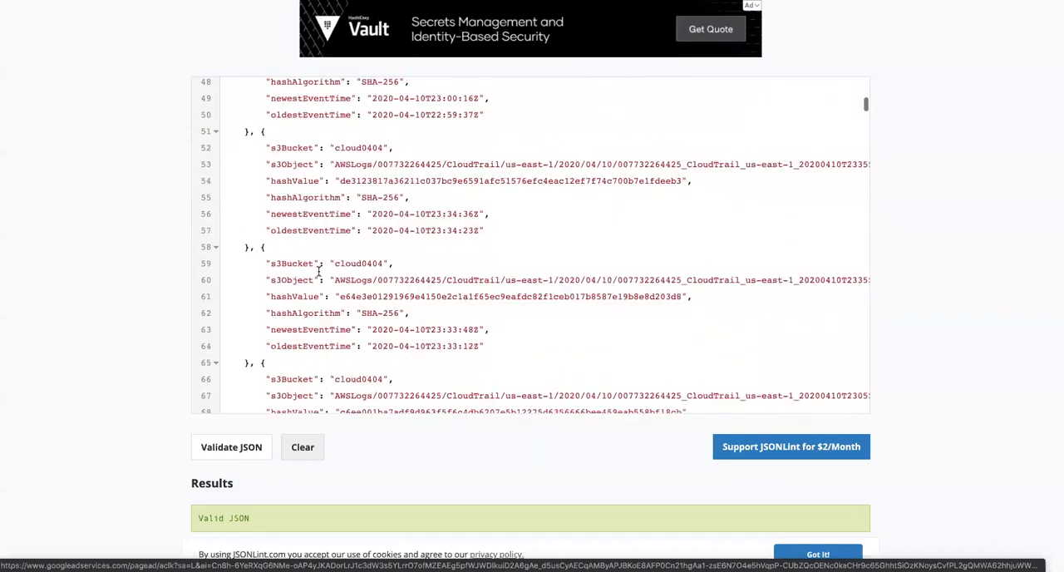
scroll(319, 271, "up", 20)
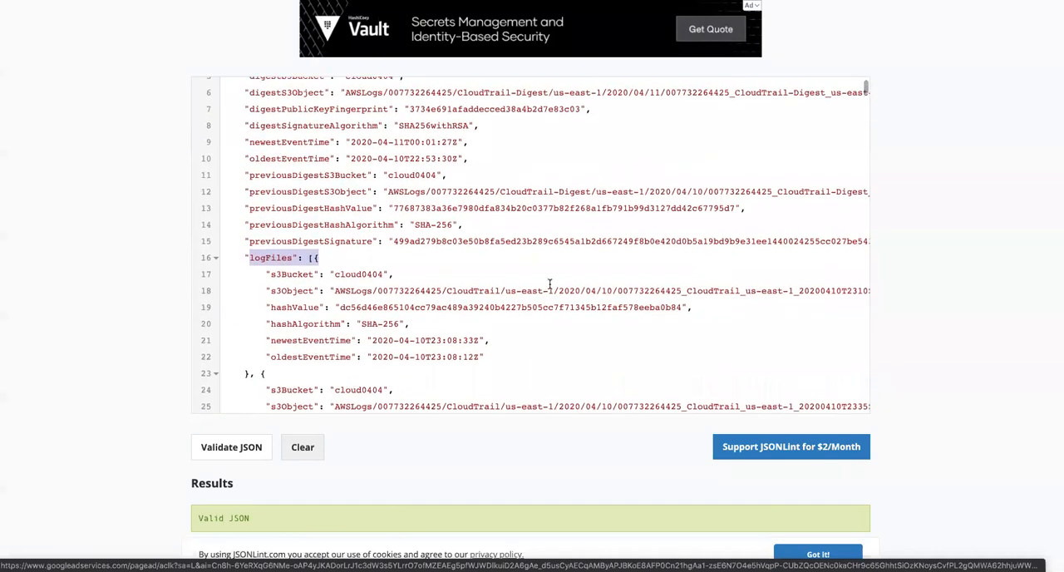
Step: Highlight the name endings VILsF and HEwYF of the first two digest entries and compare them with the S3 log file list
scroll(550, 284, "right", 5)
scroll(549, 285, "right", 2)
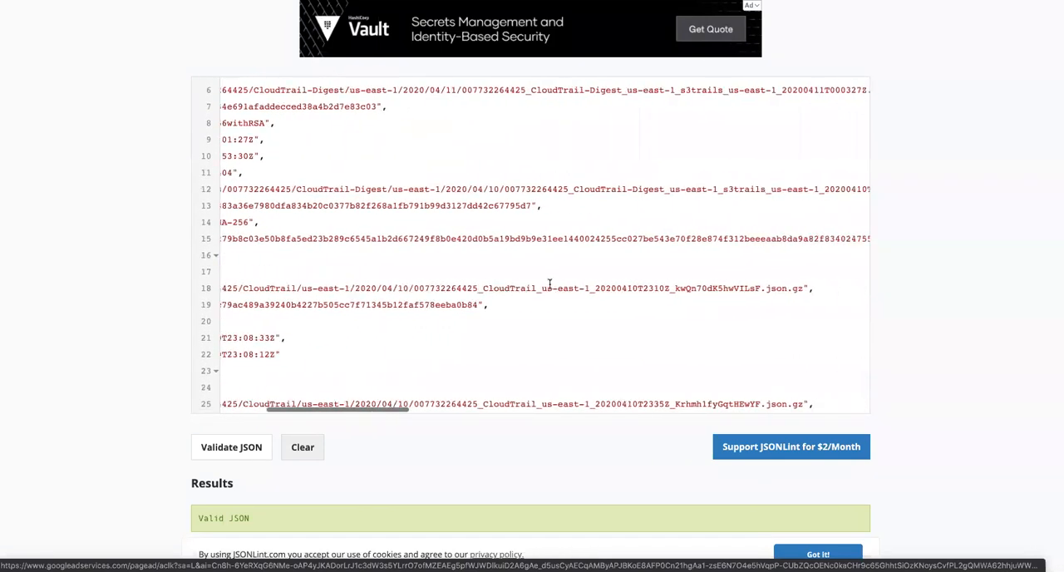
left_click_drag(735, 288, 753, 288)
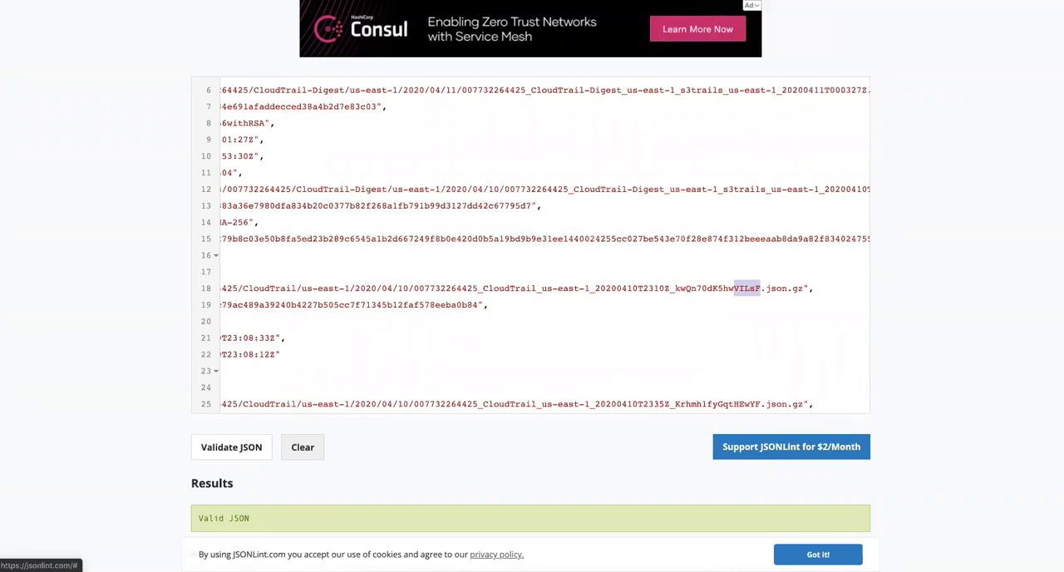
left_click(798, 0)
left_click(632, 1)
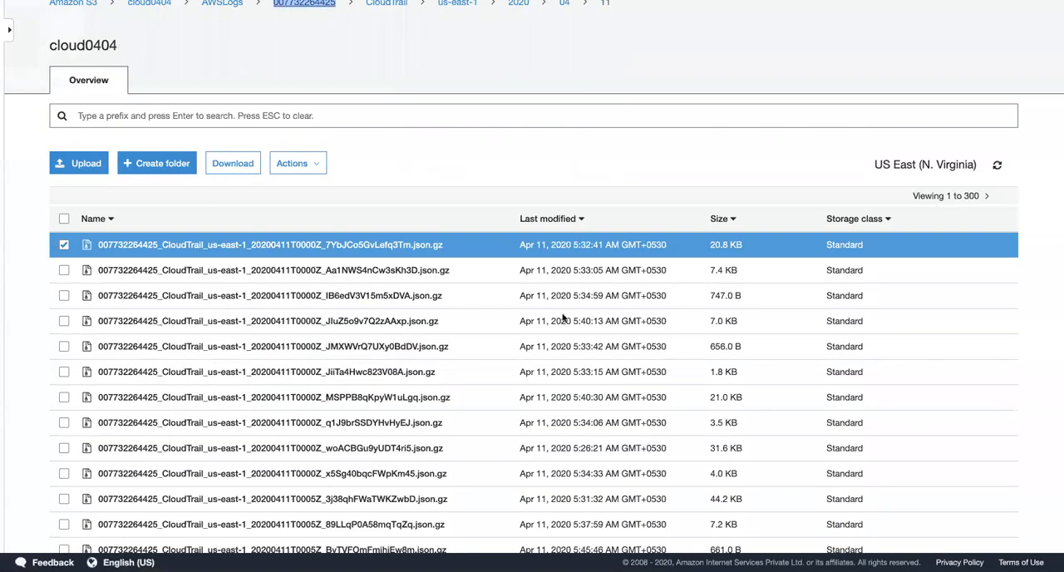
left_click(775, 72)
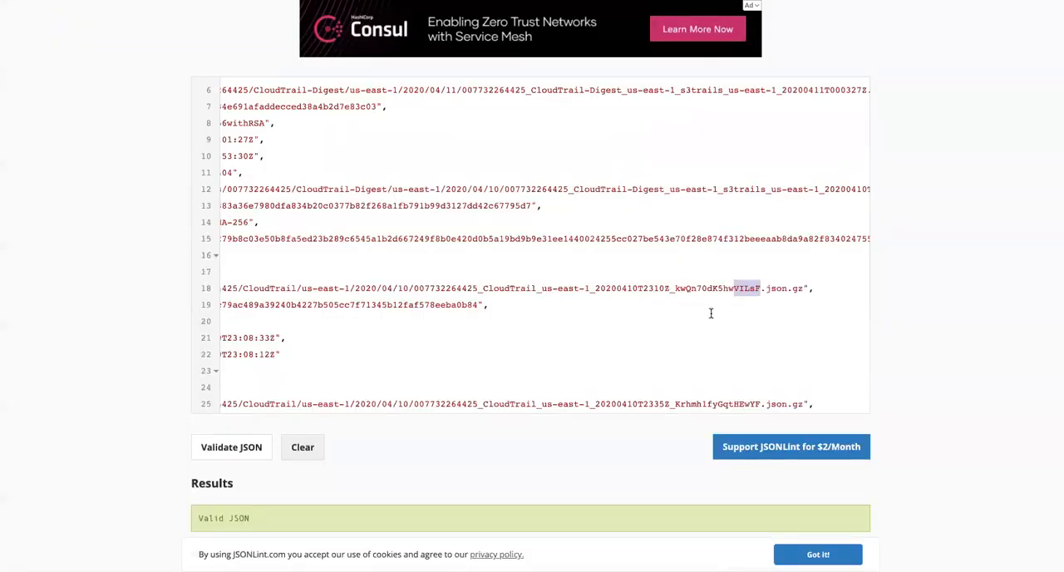
scroll(711, 313, "down", 4)
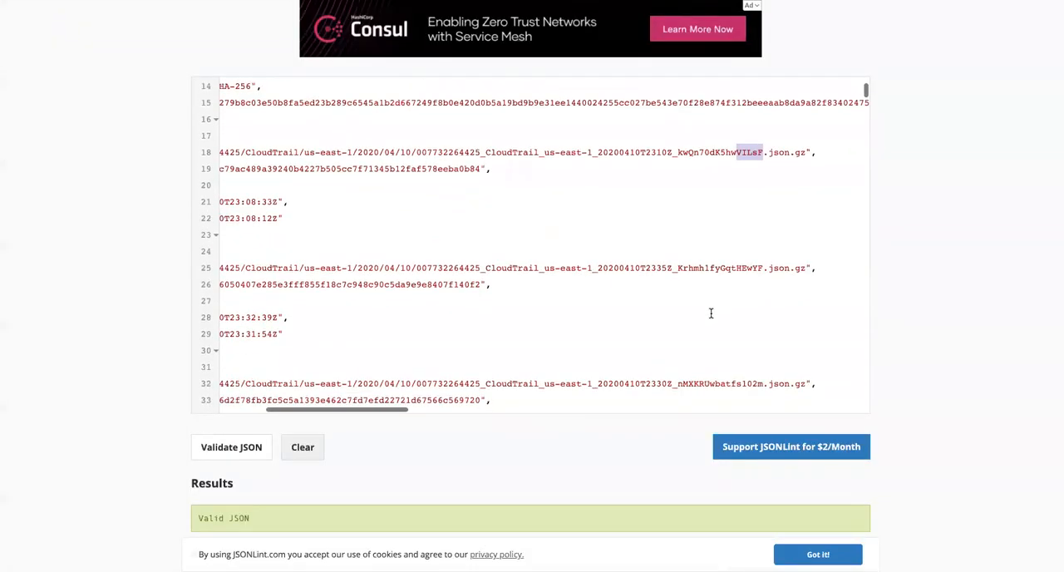
left_click_drag(736, 267, 764, 268)
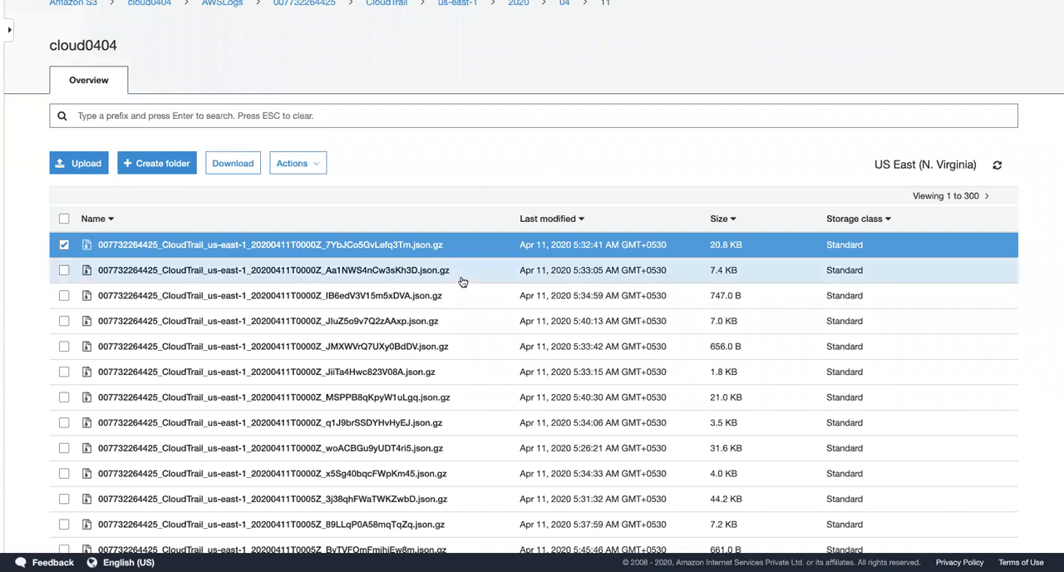
scroll(477, 336, "down", 3)
scroll(478, 340, "up", 2)
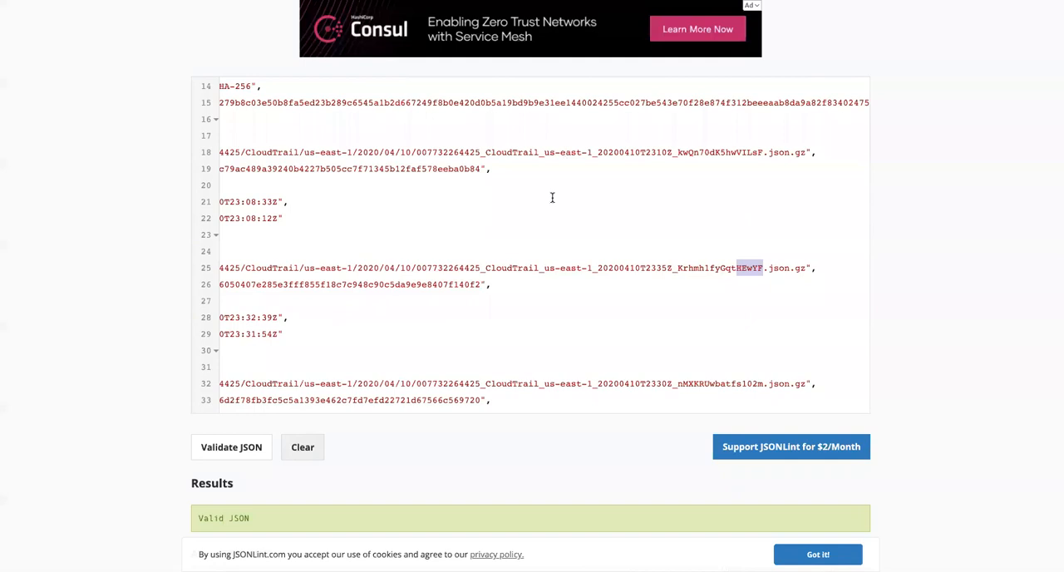
Step: Search the digest JSON for fq3Tm, the ending of the first April 11 log file's name, and view the matching entry
key("ctrl+f")
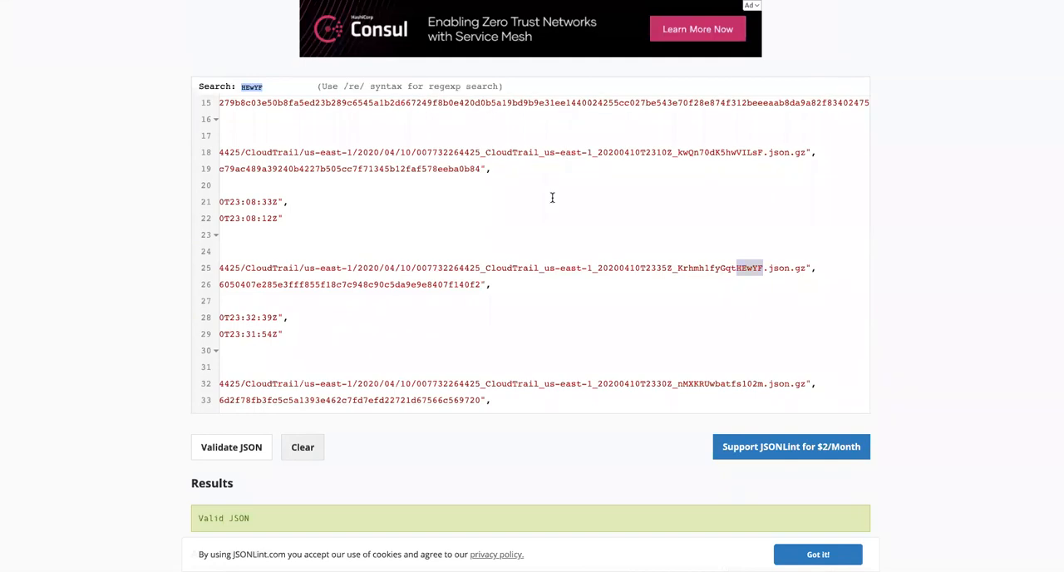
type("s")
key("Escape")
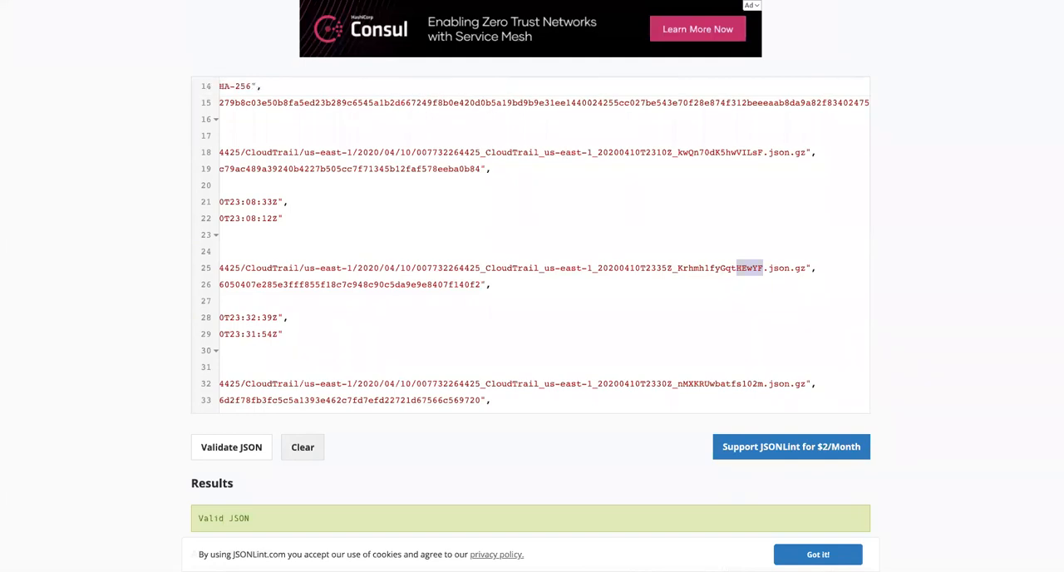
key("ctrl+f")
type("cq3Tm")
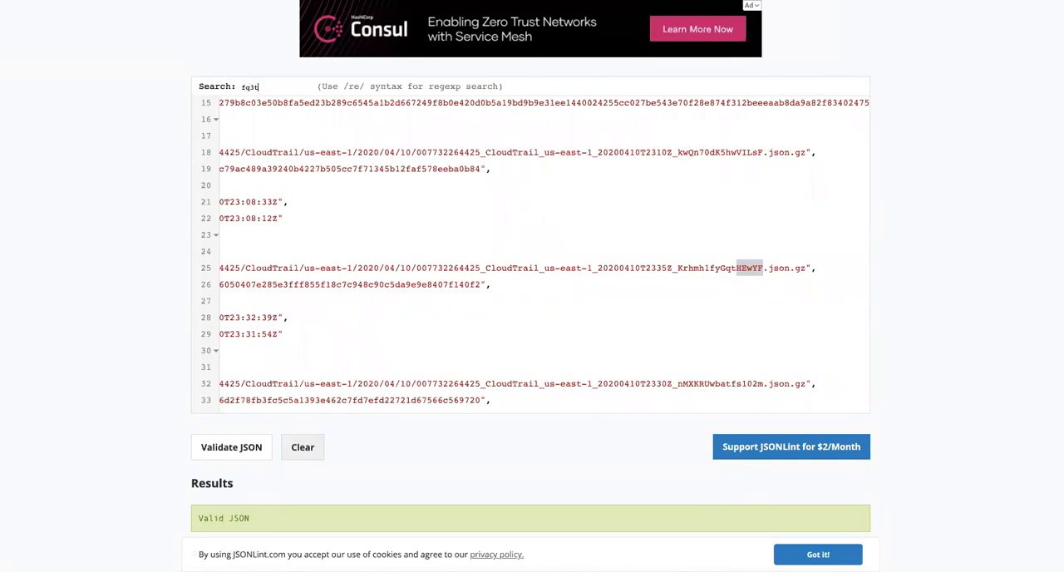
key("Return")
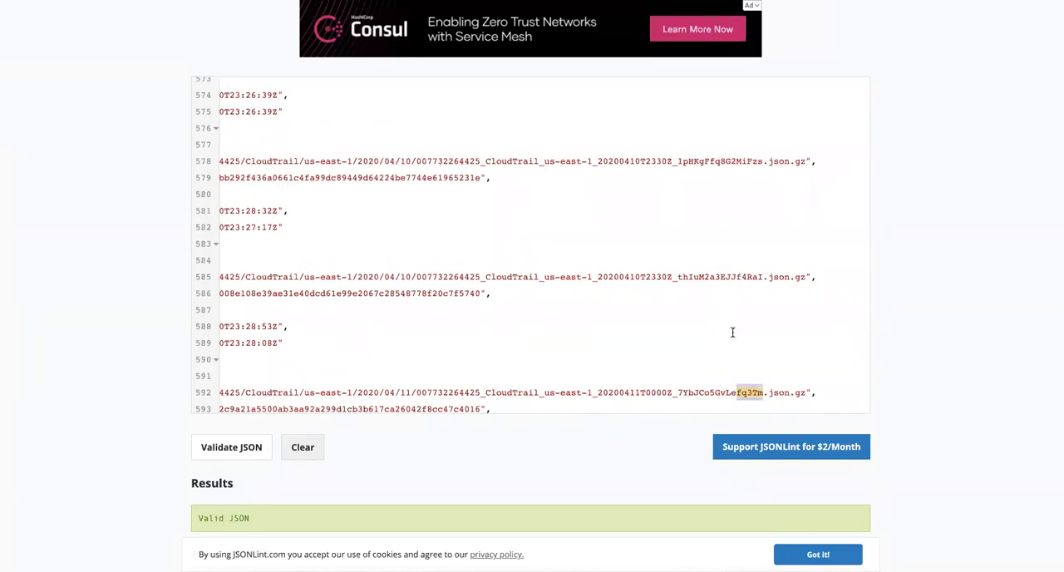
scroll(733, 345, "down", 1)
scroll(732, 348, "down", 1)
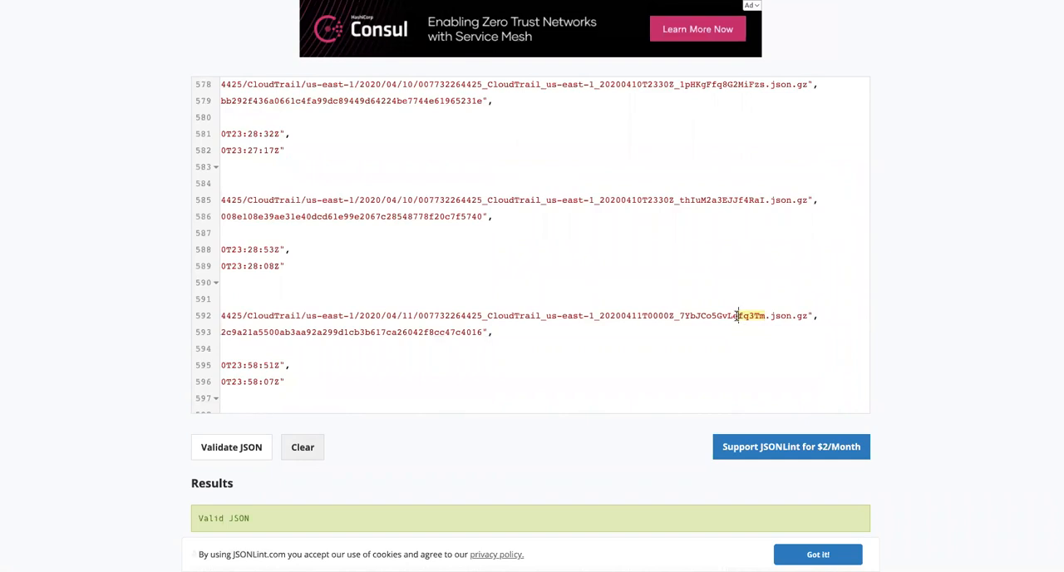
Step: Copy the name ending fq3Tm from the digest's April 11 entry and search for it in the S3 log file list
left_click_drag(752, 316, 764, 317)
double_click(749, 316)
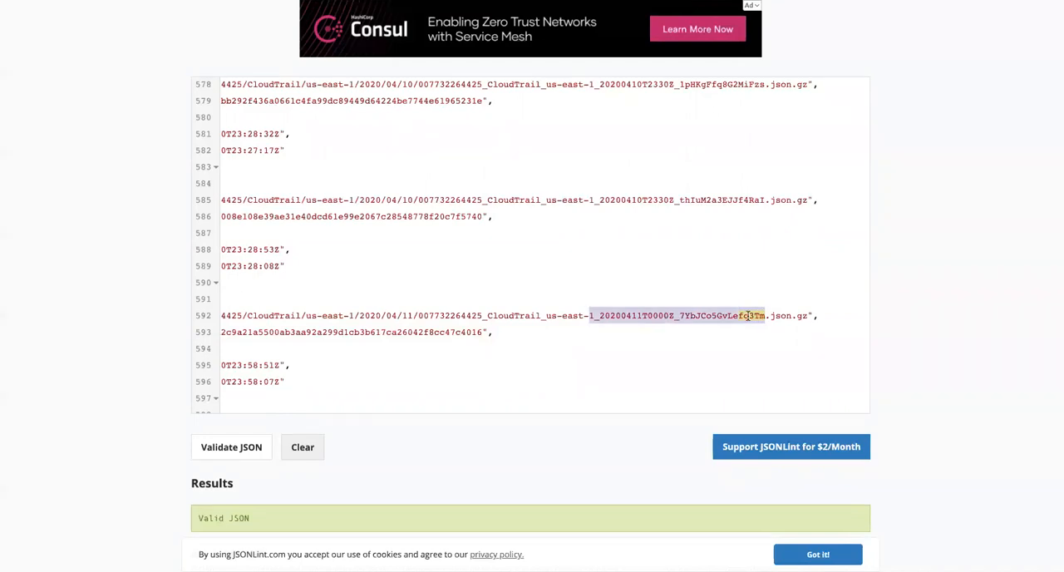
left_click(750, 316)
double_click(748, 316)
left_click(748, 316)
left_click_drag(739, 316, 767, 315)
key("super+c")
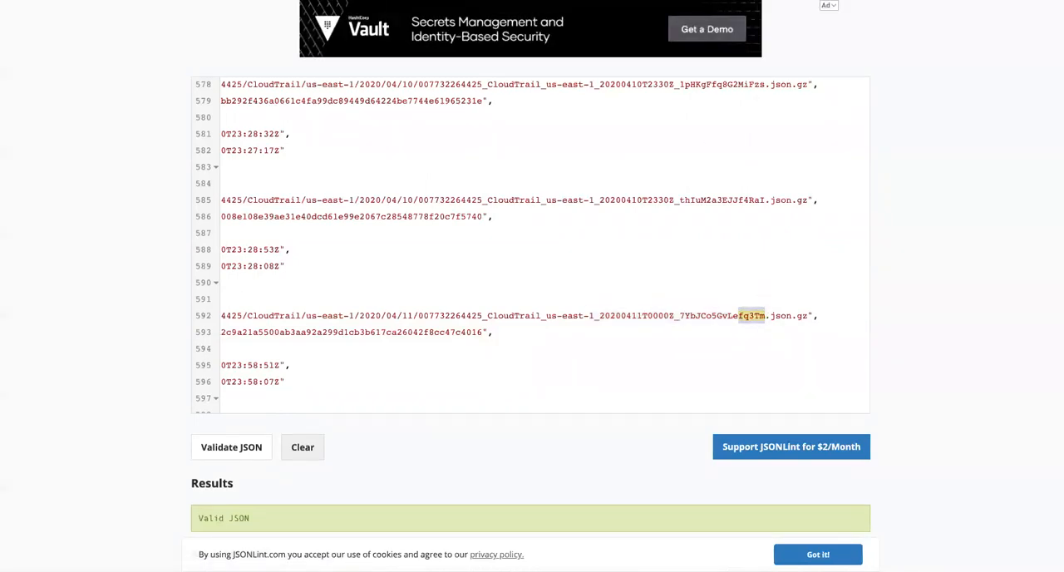
key("ctrl+Tab")
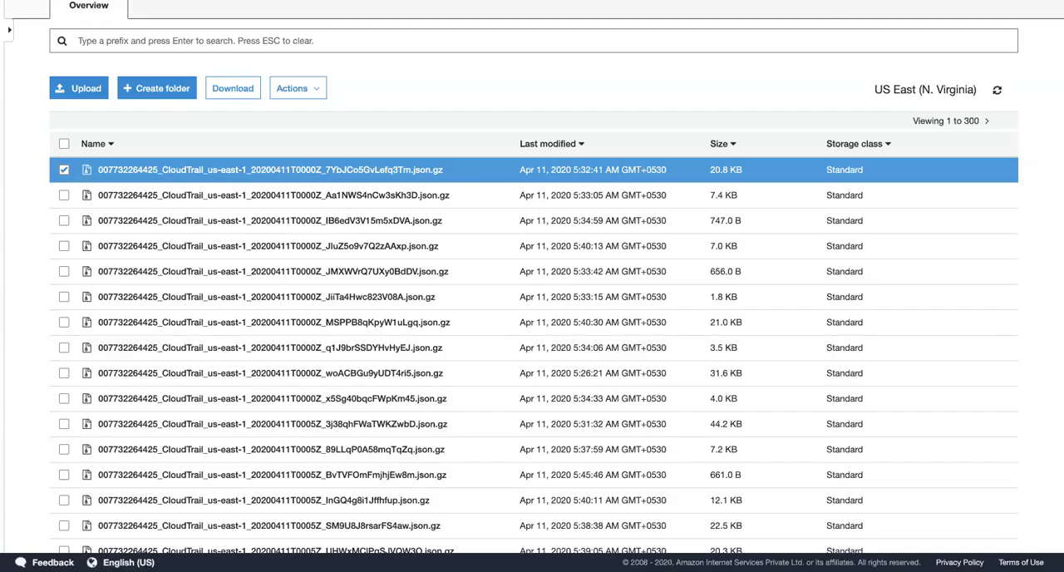
key("super+v")
Step: Highlight the name ending 6YPBM of the following digest entry and compare it with the S3 log file list
key("ctrl+shift+Tab")
scroll(736, 312, "down", 3)
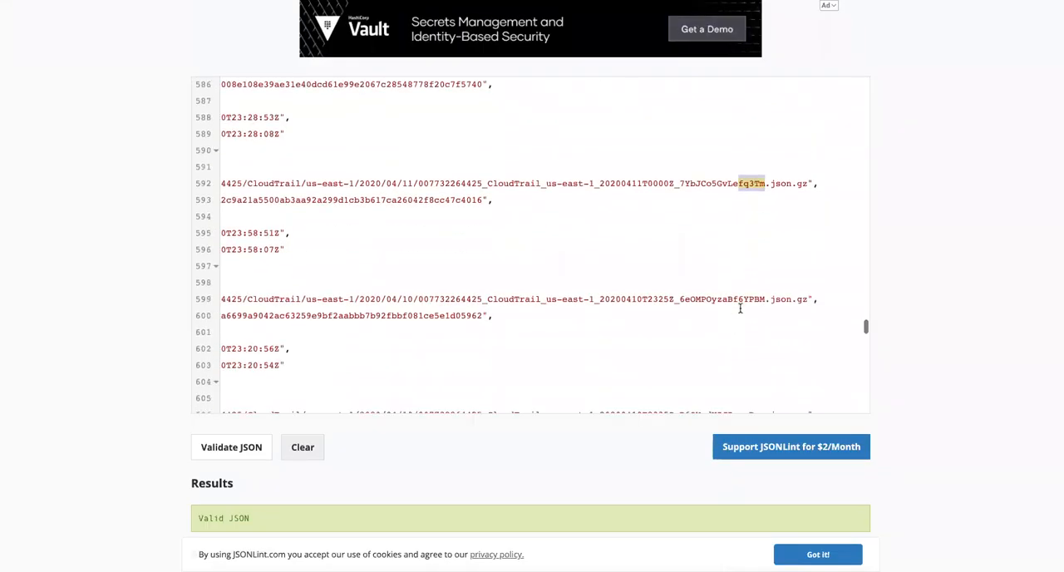
left_click_drag(737, 300, 765, 301)
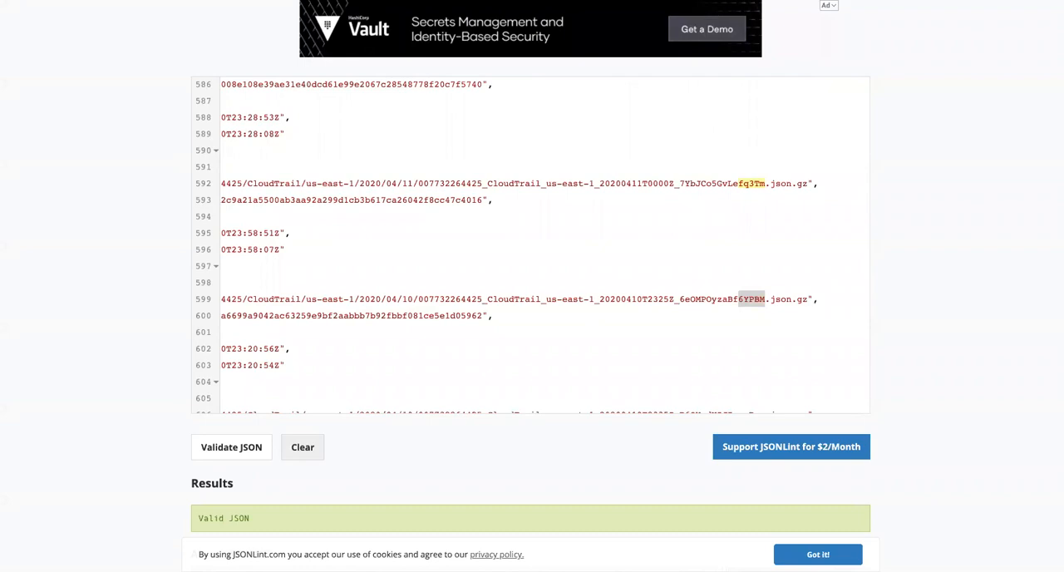
left_click(573, 0)
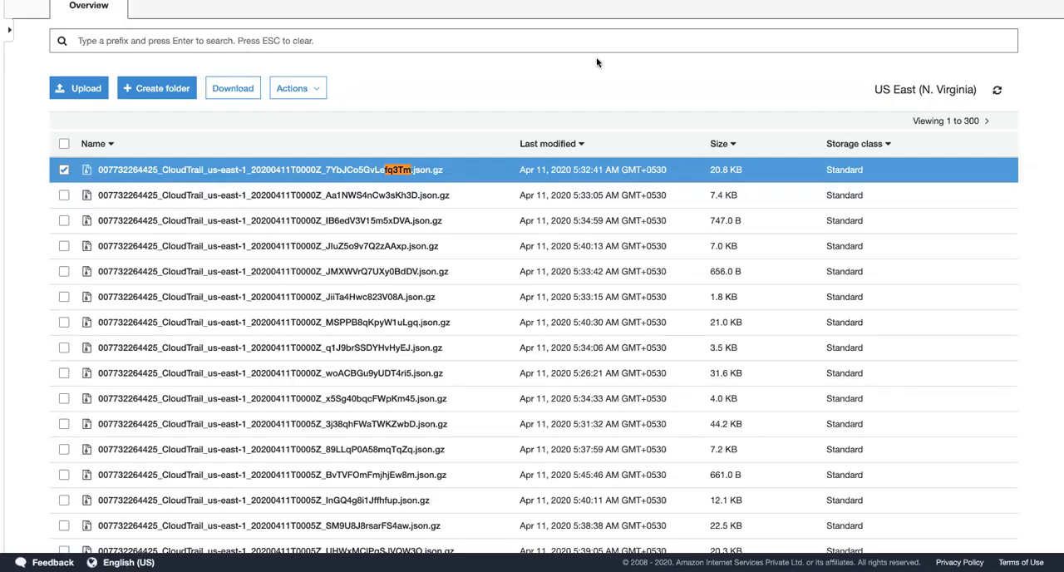
key("Escape")
Step: Examine the digest entries following 6YPBM, return to the fq3Tm entry, and compare them with the S3 log file list
left_click(582, 0)
scroll(609, 309, "down", 3)
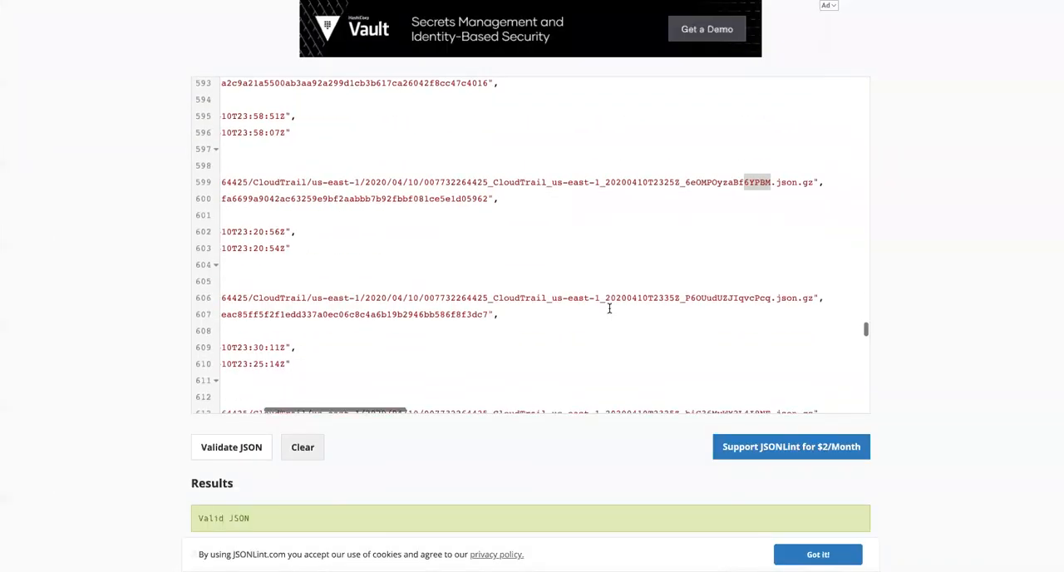
scroll(610, 308, "down", 5)
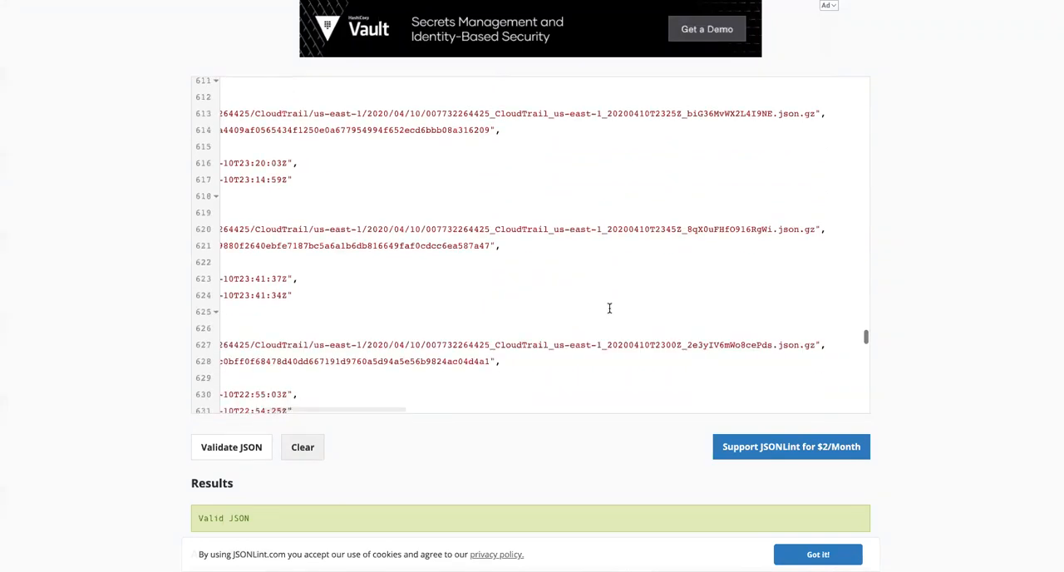
scroll(609, 309, "down", 3)
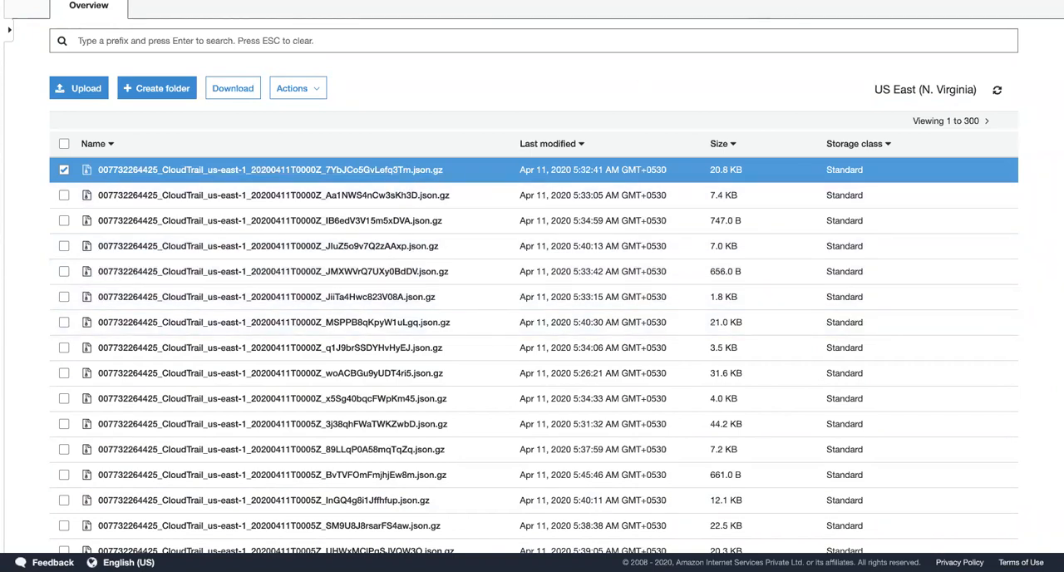
key("ctrl+Tab")
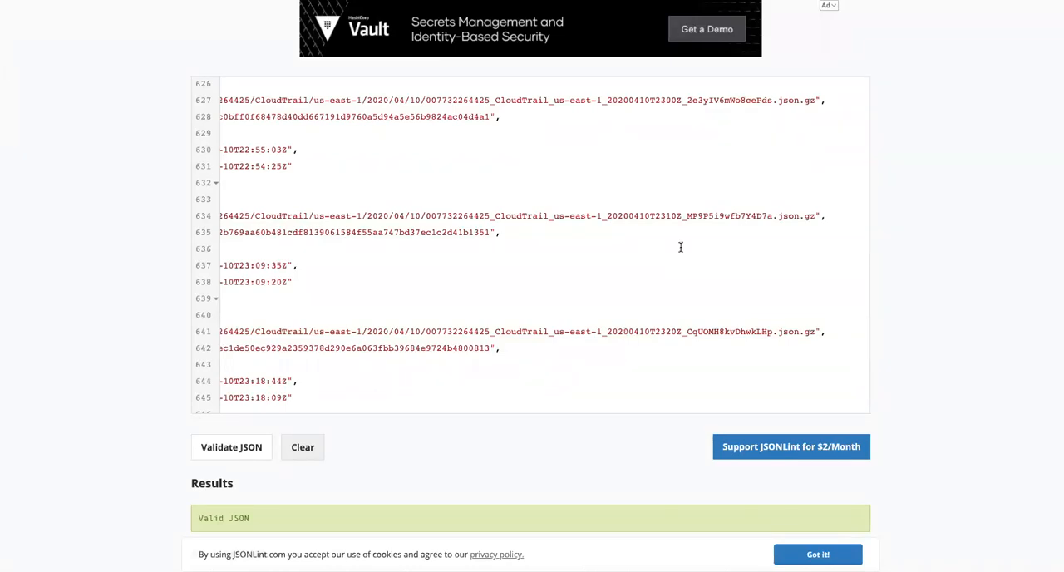
scroll(680, 247, "up", 5)
scroll(680, 246, "up", 5)
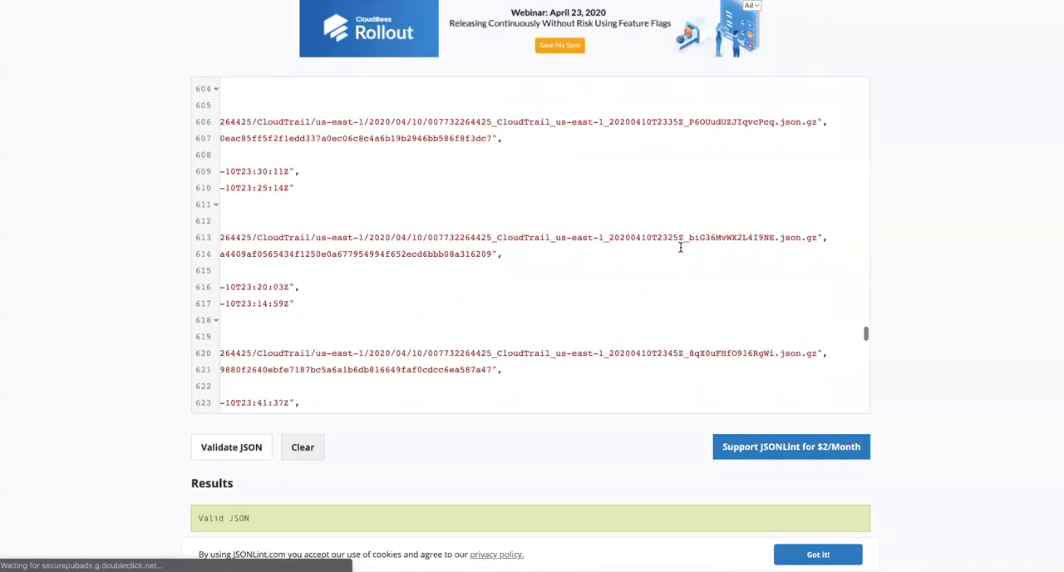
scroll(777, 211, "up", 2)
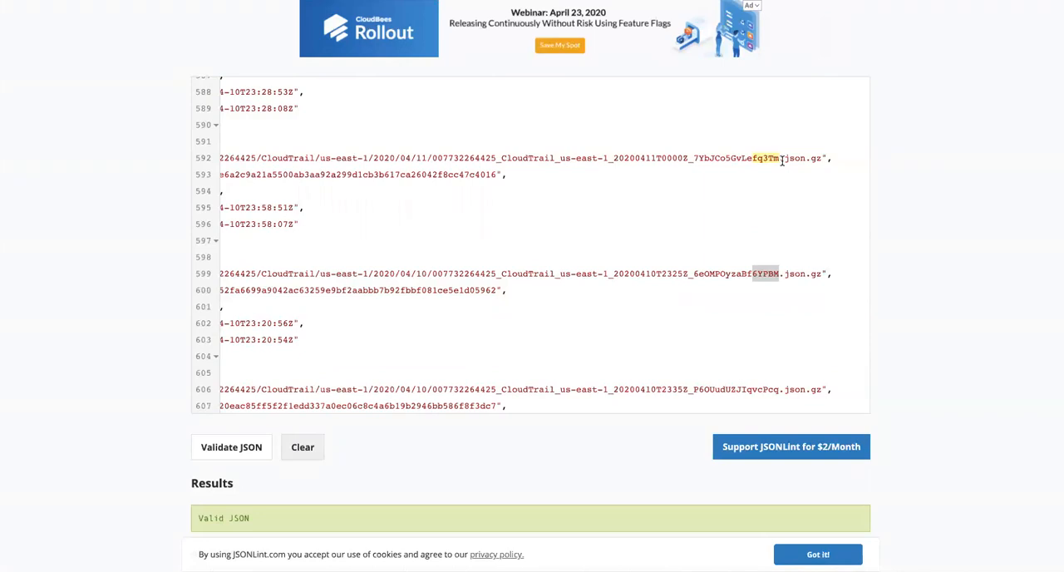
key("ctrl+Tab")
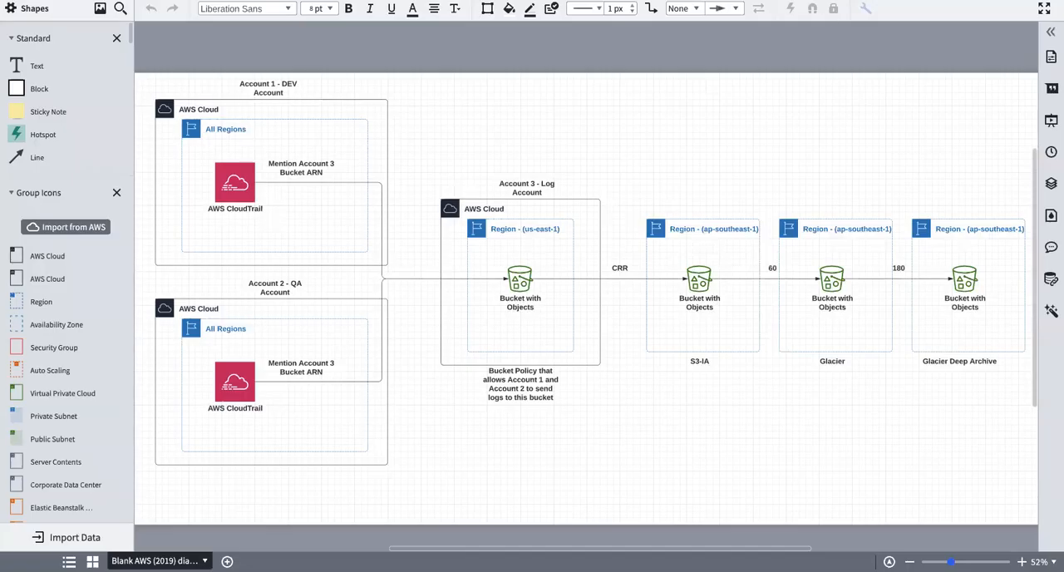
Step: Switch to the architecture diagram and view the cross-account CloudTrail log flow from the DEV and QA accounts to the log account bucket
left_click(1045, 8)
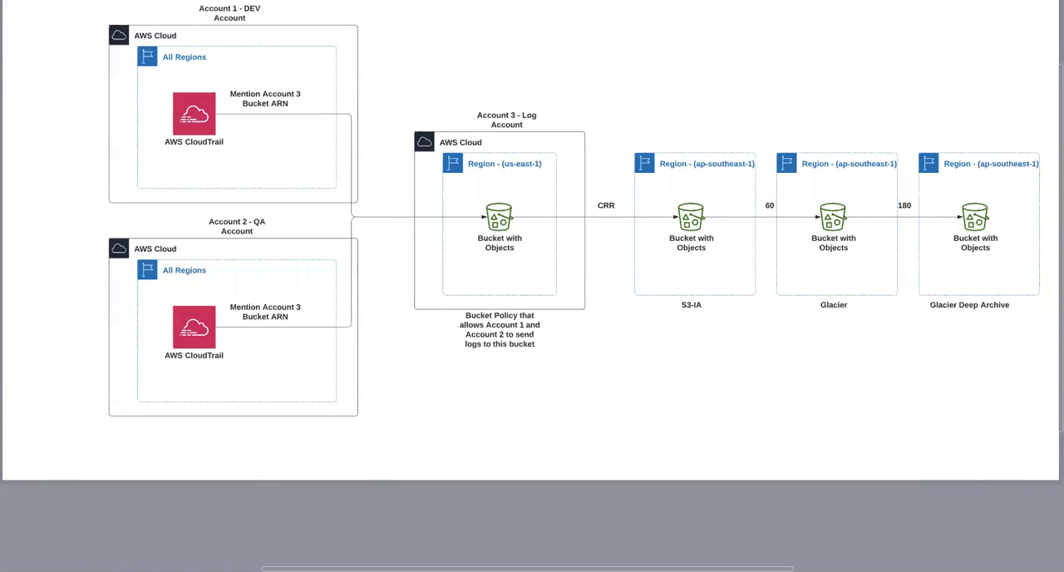
scroll(532, 286, "up", 1)
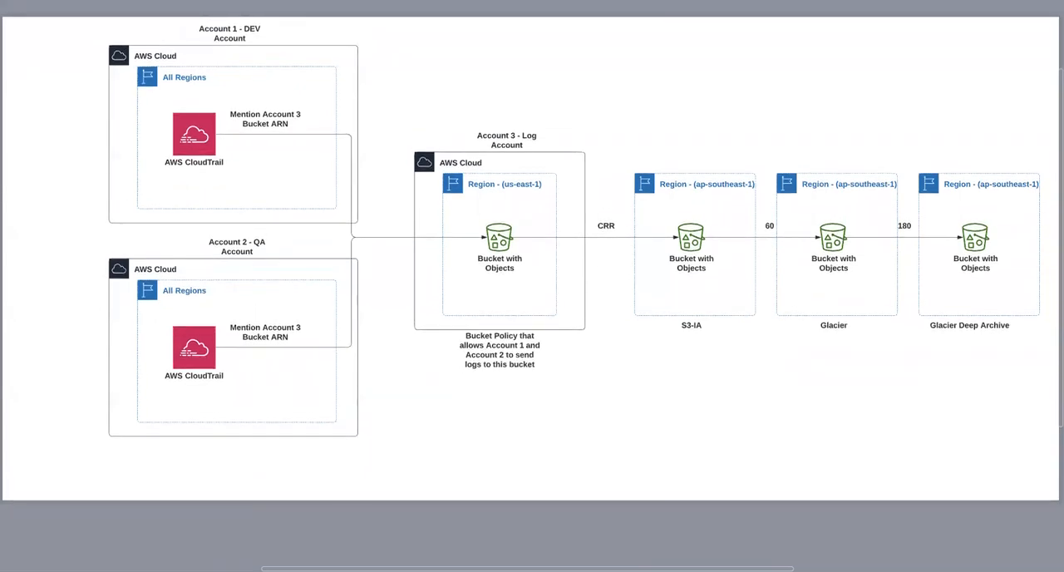
scroll(532, 286, "down", 1)
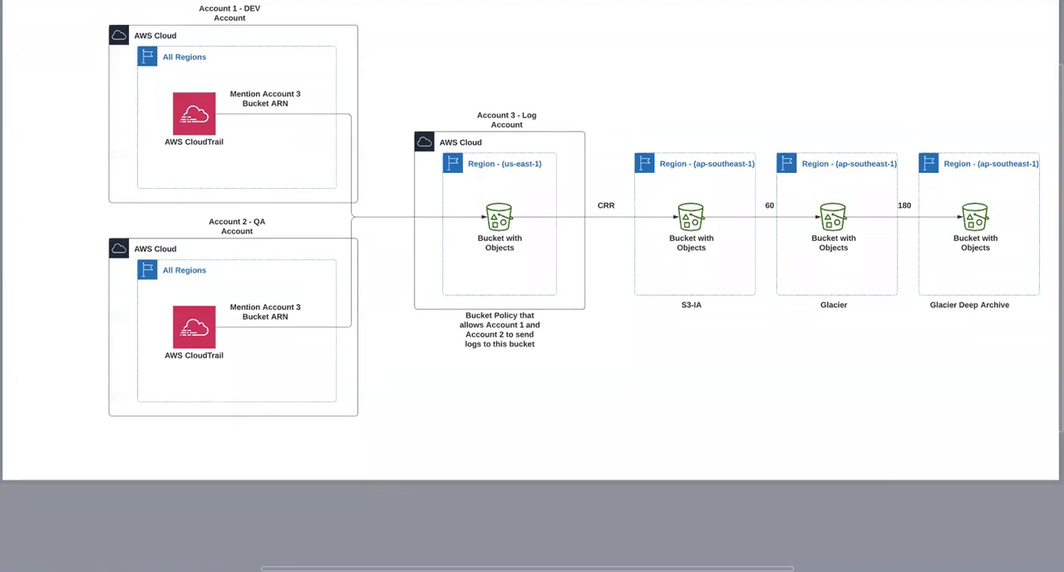